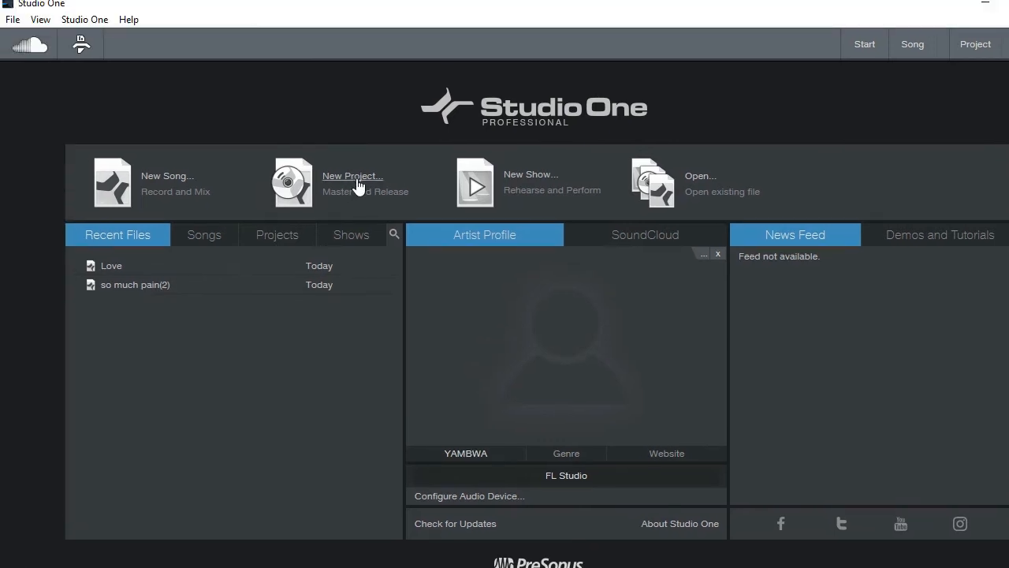
Start setting up a new song and look through the Styles templates, keeping Empty Song selected
{"action": "left_click", "coordinate": [357, 183]}
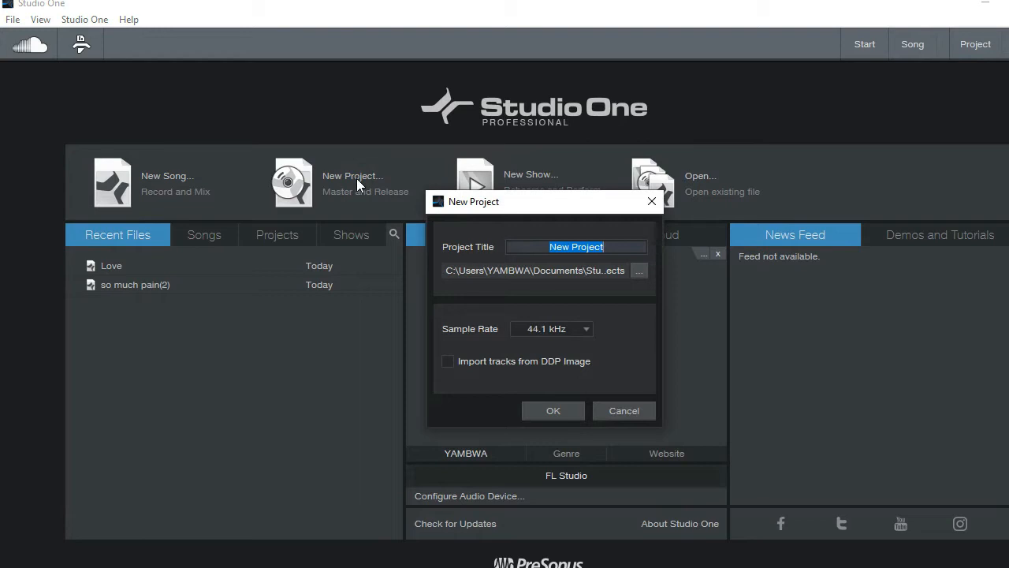
{"action": "left_click", "coordinate": [648, 203]}
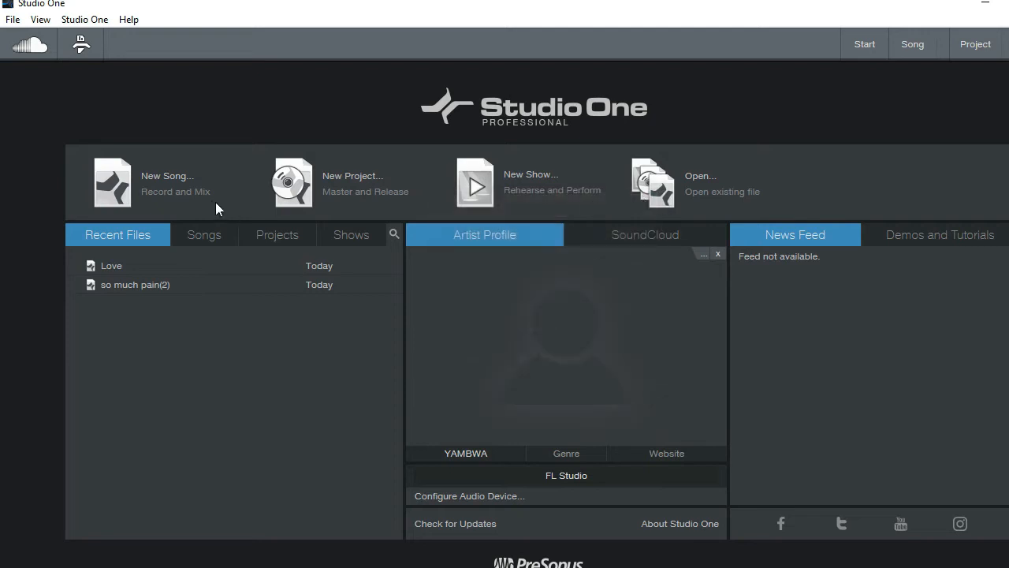
{"action": "left_click", "coordinate": [168, 176]}
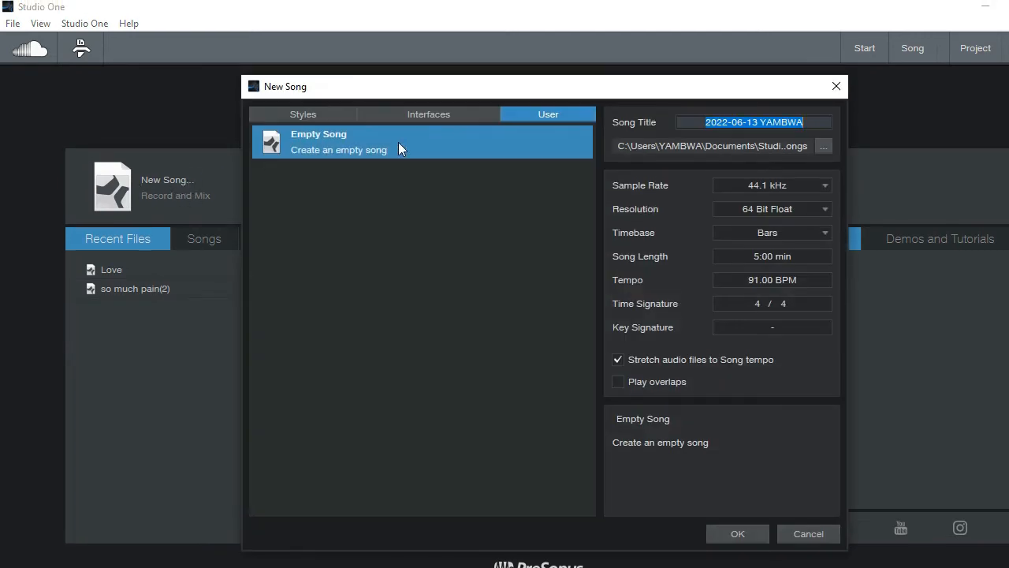
{"action": "left_click", "coordinate": [318, 117]}
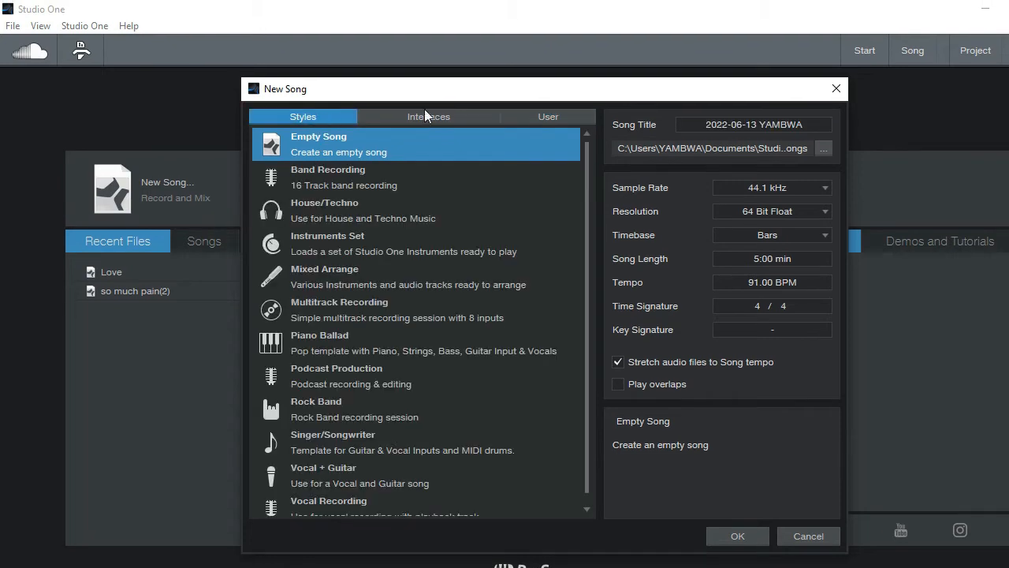
{"action": "left_click_drag", "start_coordinate": [586, 156], "coordinate": [591, 273]}
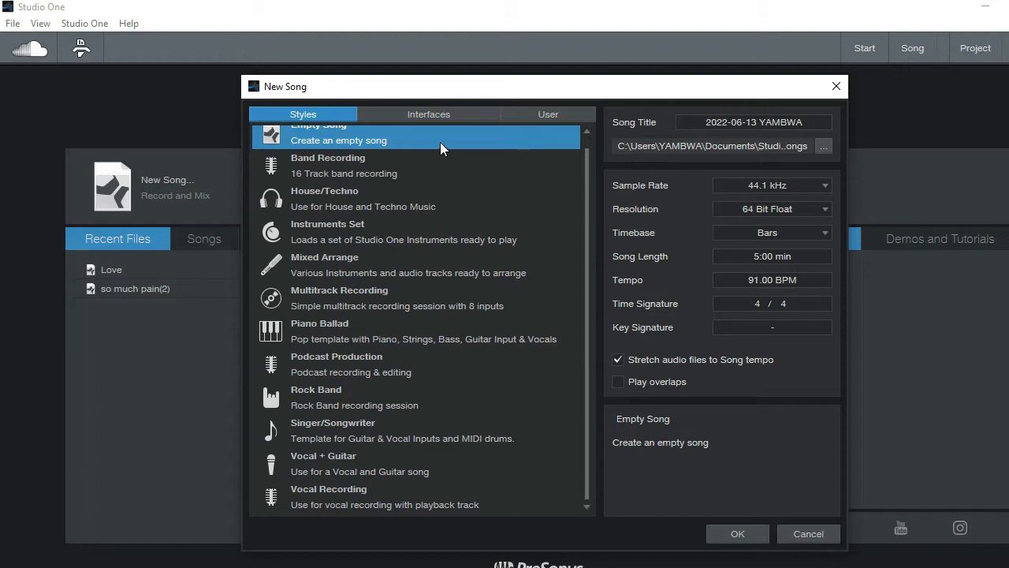
{"action": "scroll", "coordinate": [591, 199], "scroll_direction": "up", "scroll_amount": 1}
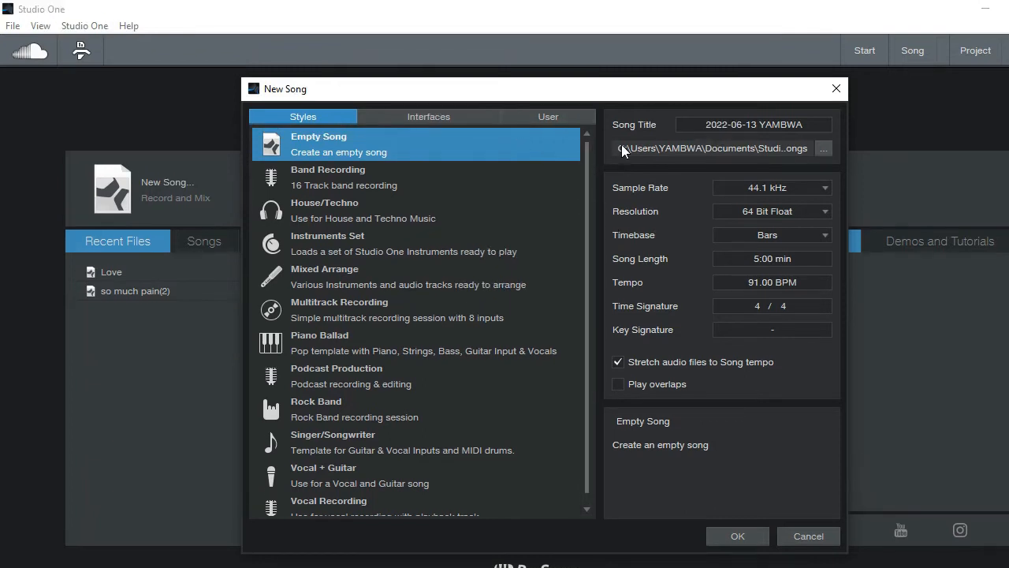
Title the song "wtf" and create it from the Empty Song template
{"action": "left_click", "coordinate": [805, 124]}
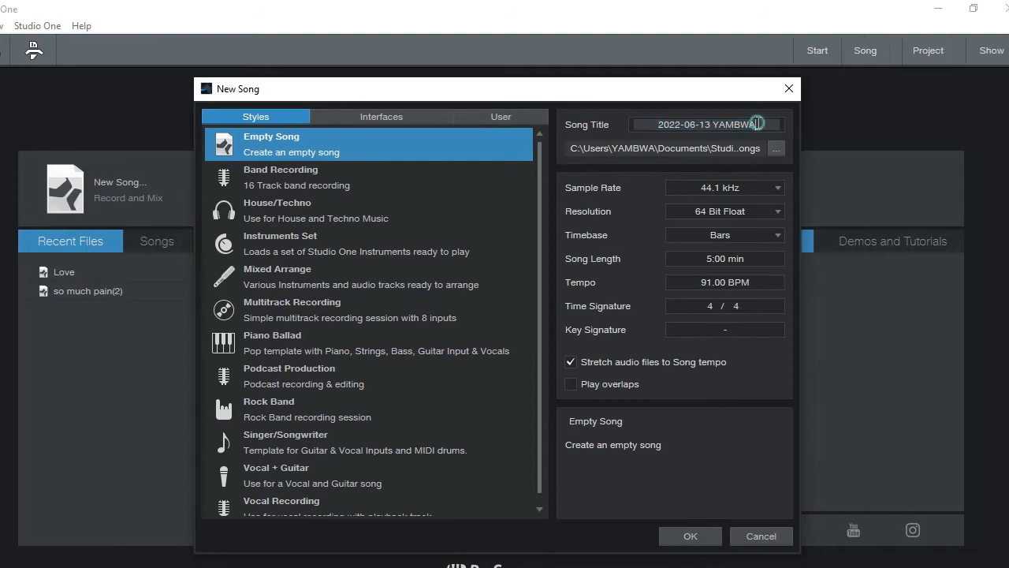
{"action": "double_click", "coordinate": [757, 124]}
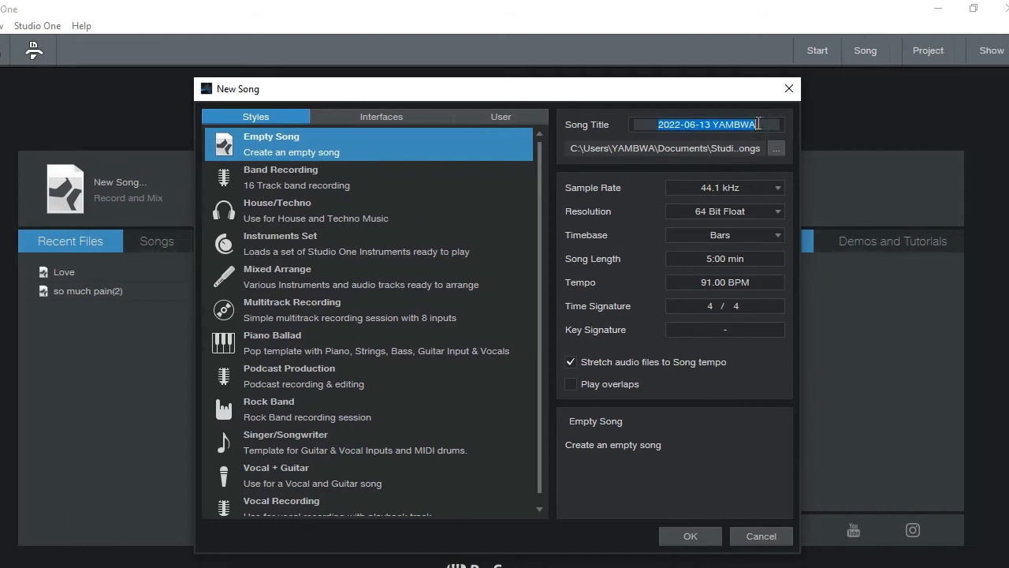
{"action": "type", "text": "wtf"}
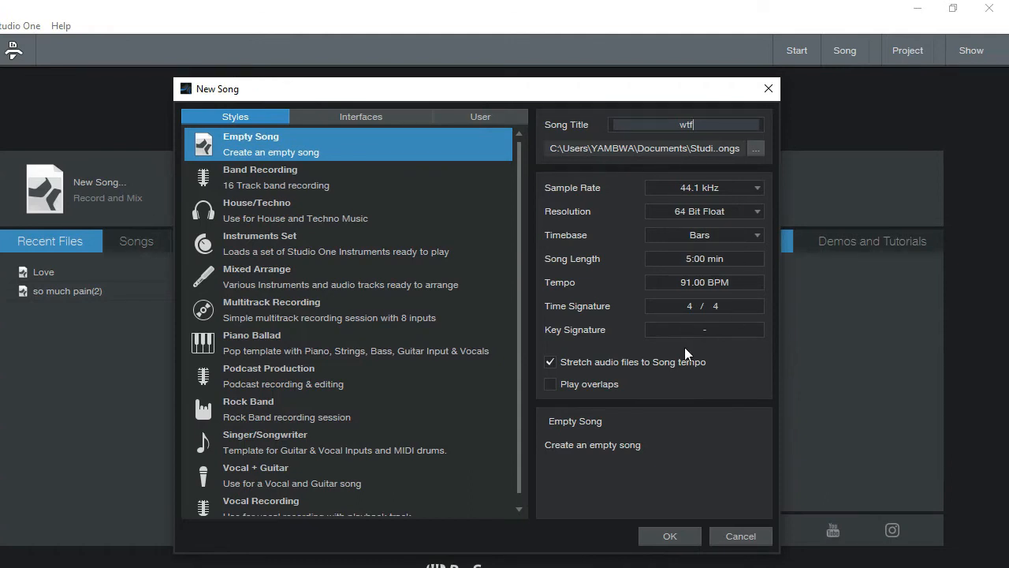
{"action": "left_click", "coordinate": [696, 286]}
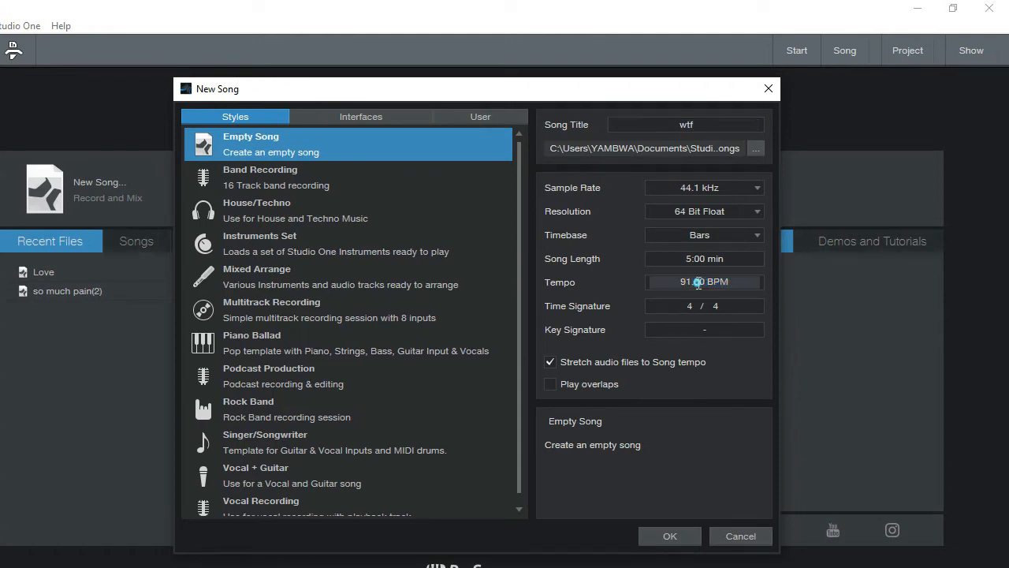
{"action": "left_click_drag", "start_coordinate": [738, 281], "coordinate": [661, 296]}
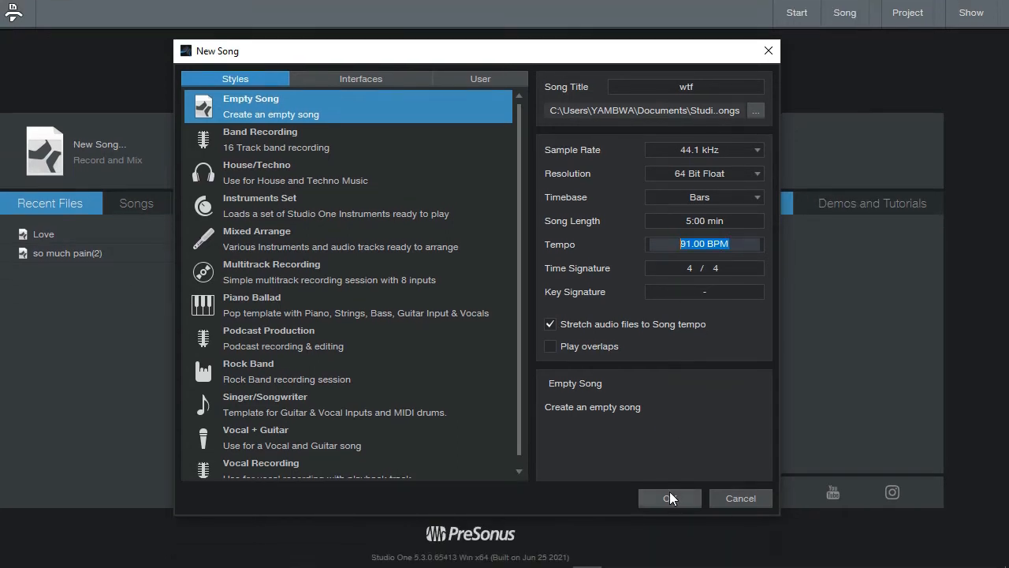
{"action": "left_click", "coordinate": [669, 498]}
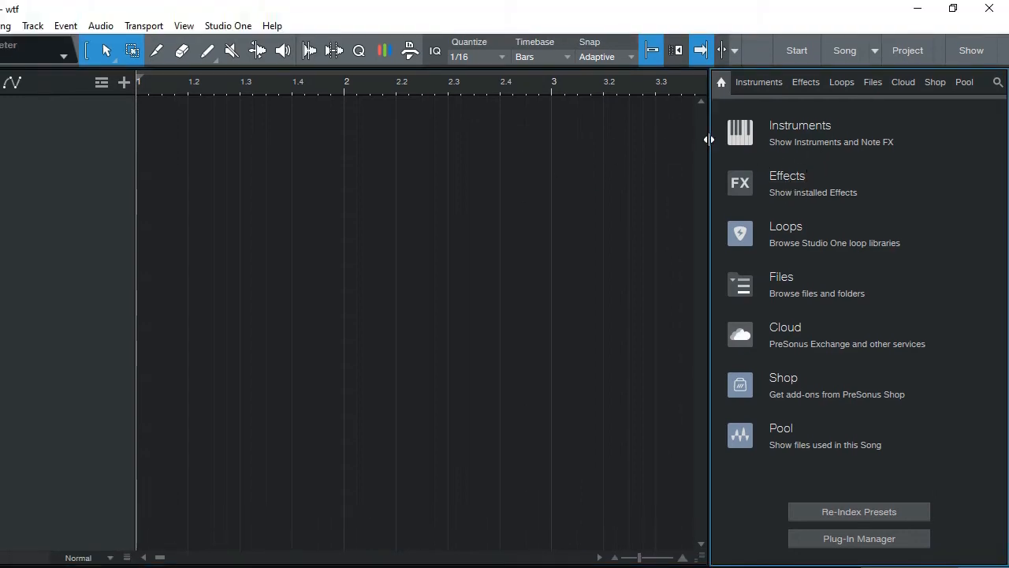
Find the MP3 "Soul Taker - Accoustic Melodic Guitar Afrobeat" in the desktop's MADE IT RIGHT ALBUM folder and preview it
{"action": "left_click", "coordinate": [766, 82]}
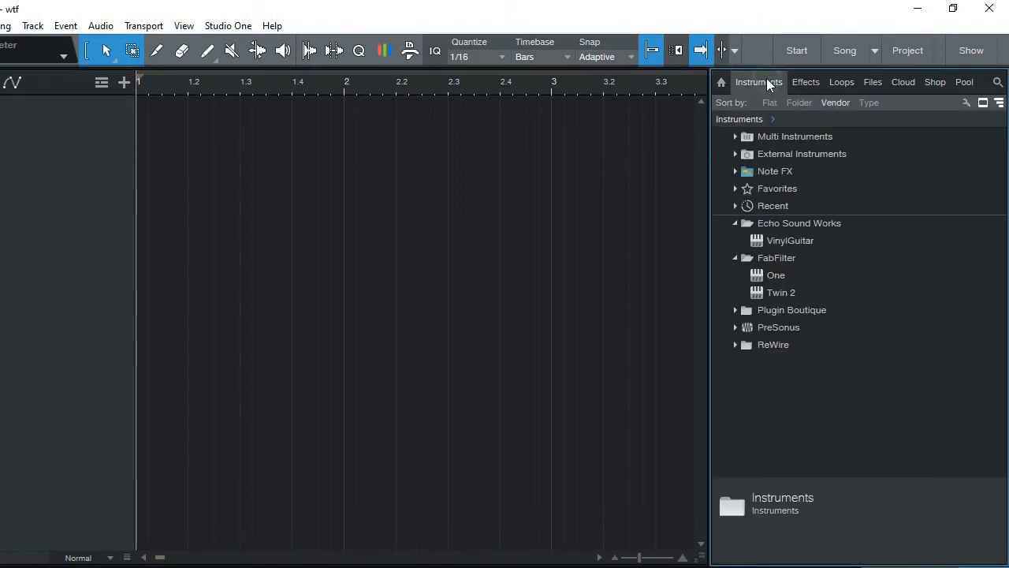
{"action": "left_click", "coordinate": [735, 156]}
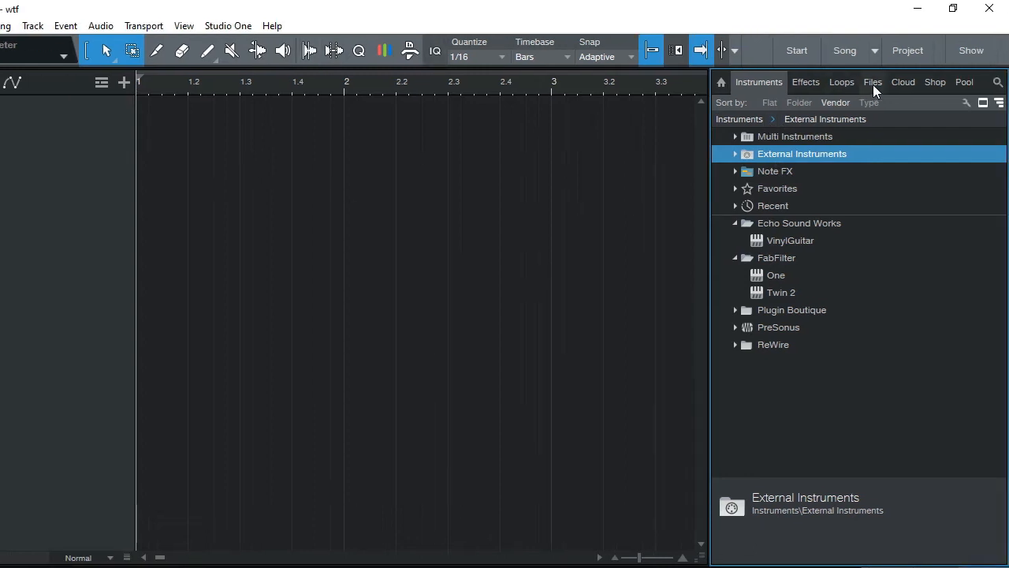
{"action": "left_click", "coordinate": [872, 82]}
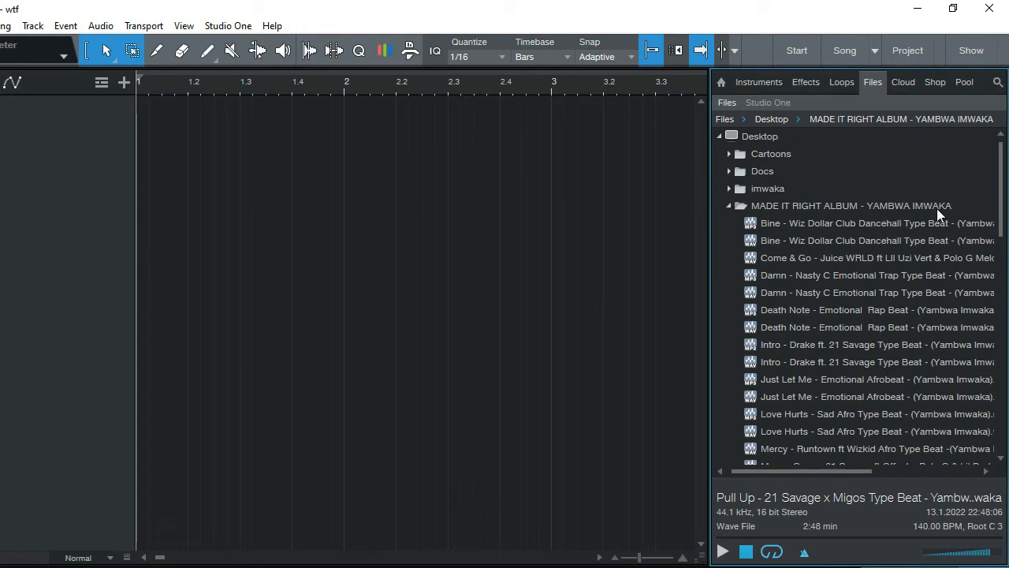
{"action": "left_click_drag", "start_coordinate": [1002, 218], "coordinate": [1005, 327]}
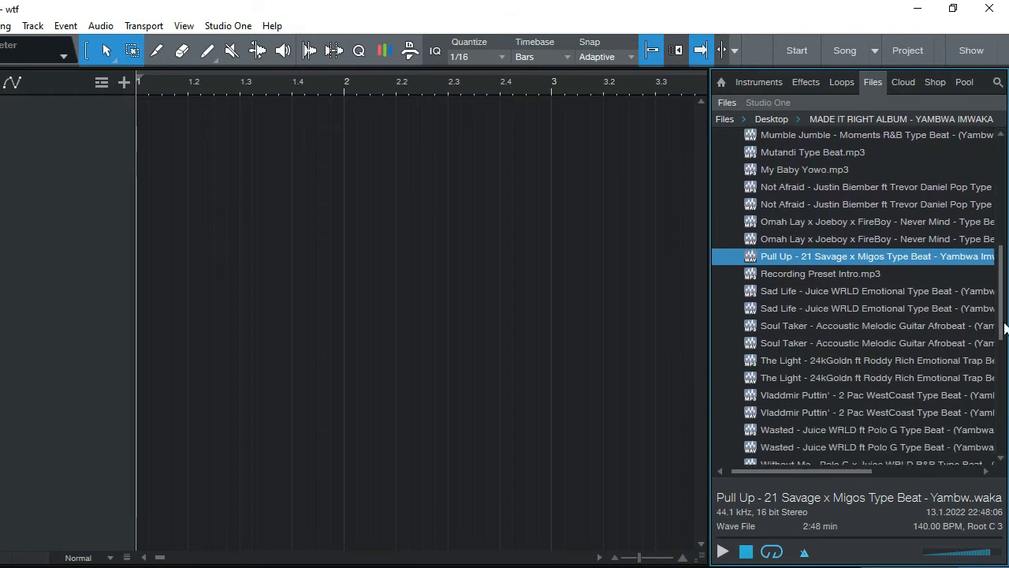
{"action": "left_click", "coordinate": [830, 324]}
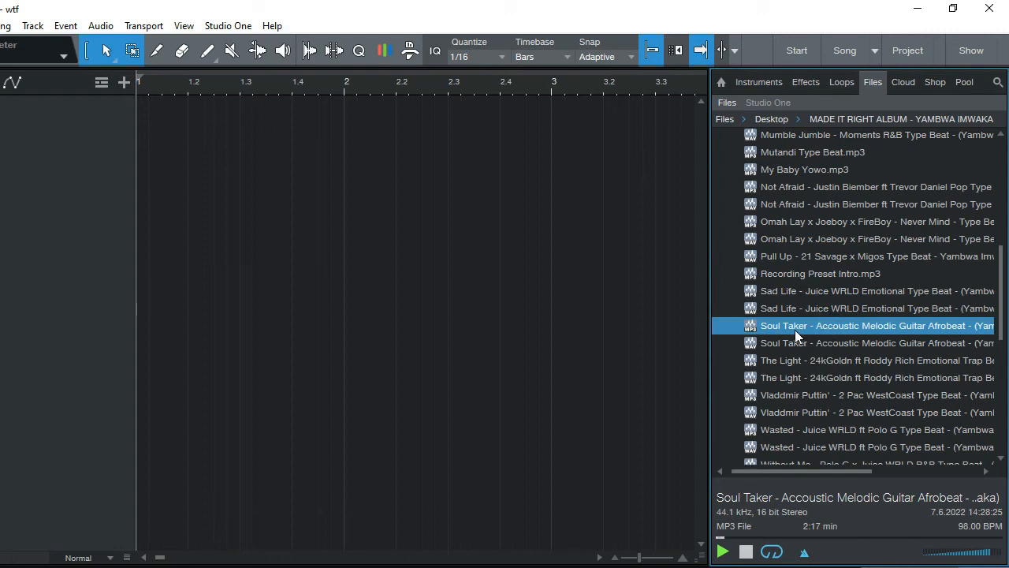
{"action": "left_click_drag", "start_coordinate": [795, 330], "coordinate": [795, 330]}
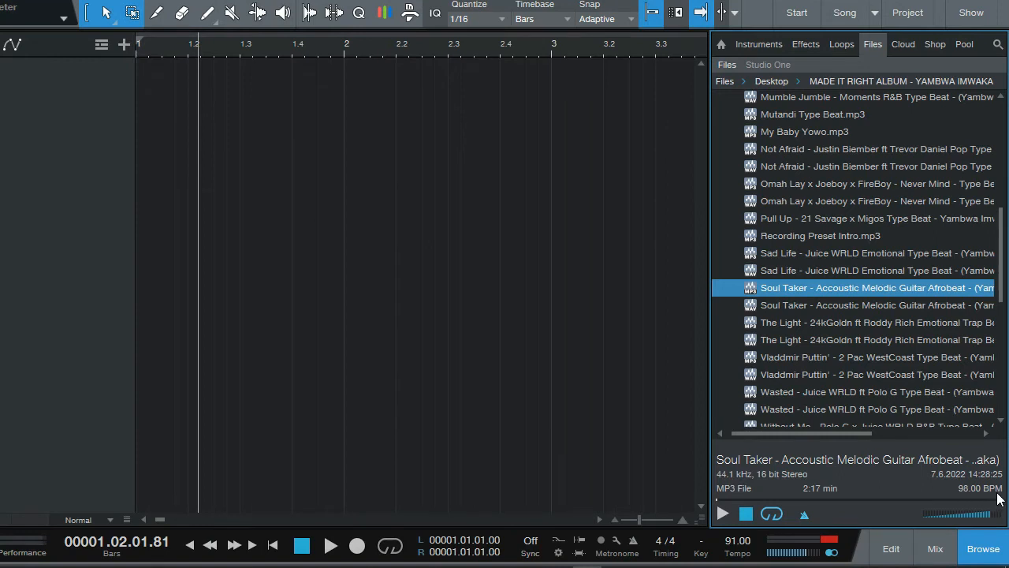
Set the song tempo to 98 BPM to match the Soul Taker beat
{"action": "left_click", "coordinate": [742, 540]}
{"action": "type", "text": "98"}
{"action": "key", "text": "Return"}
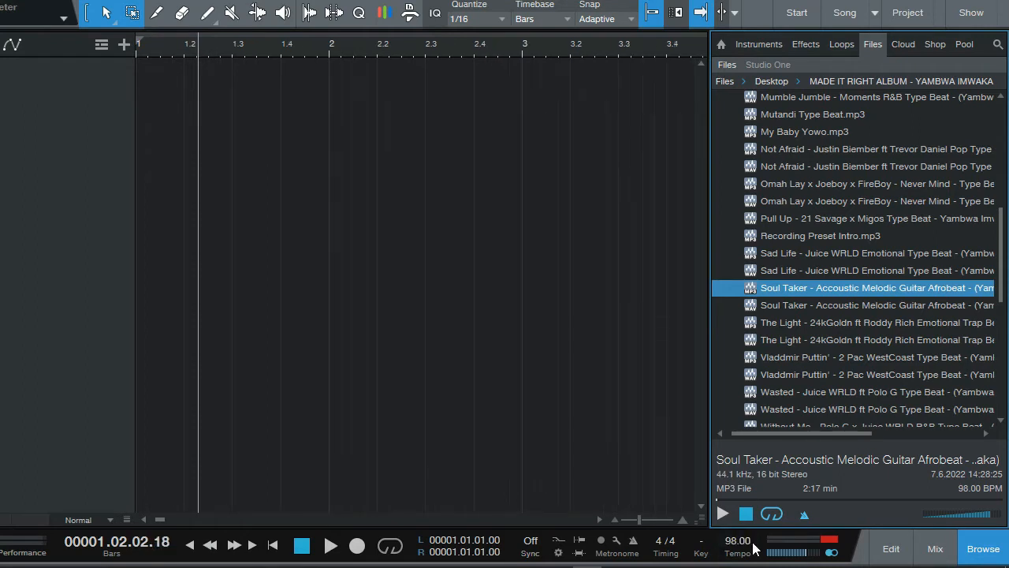
Place the Soul Taker MP3 on a new audio track starting at bar 1 and return the playback cursor to the beginning
{"action": "left_click_drag", "start_coordinate": [765, 289], "coordinate": [172, 209]}
{"action": "left_click_drag", "start_coordinate": [237, 210], "coordinate": [208, 204]}
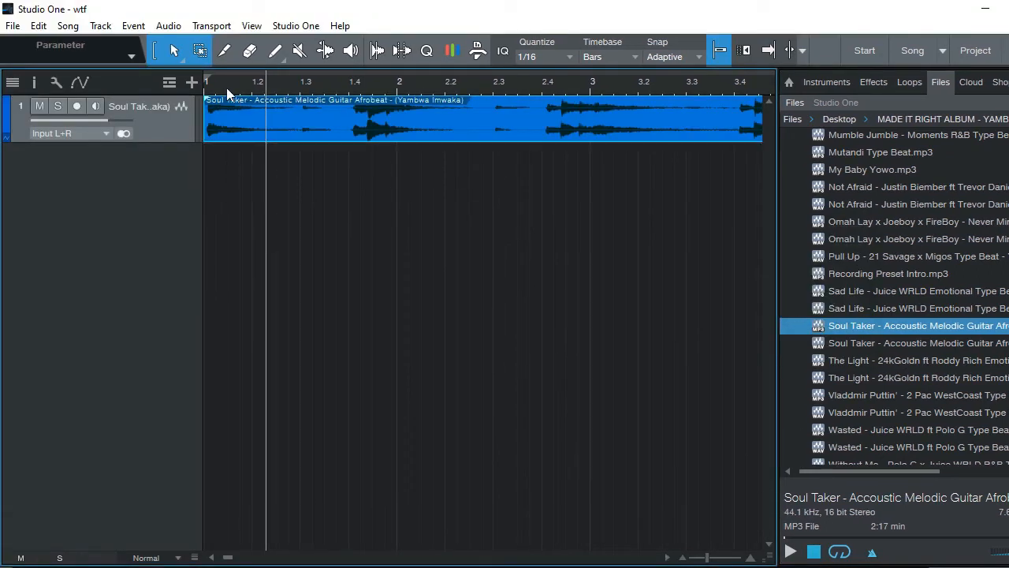
{"action": "left_click", "coordinate": [209, 83]}
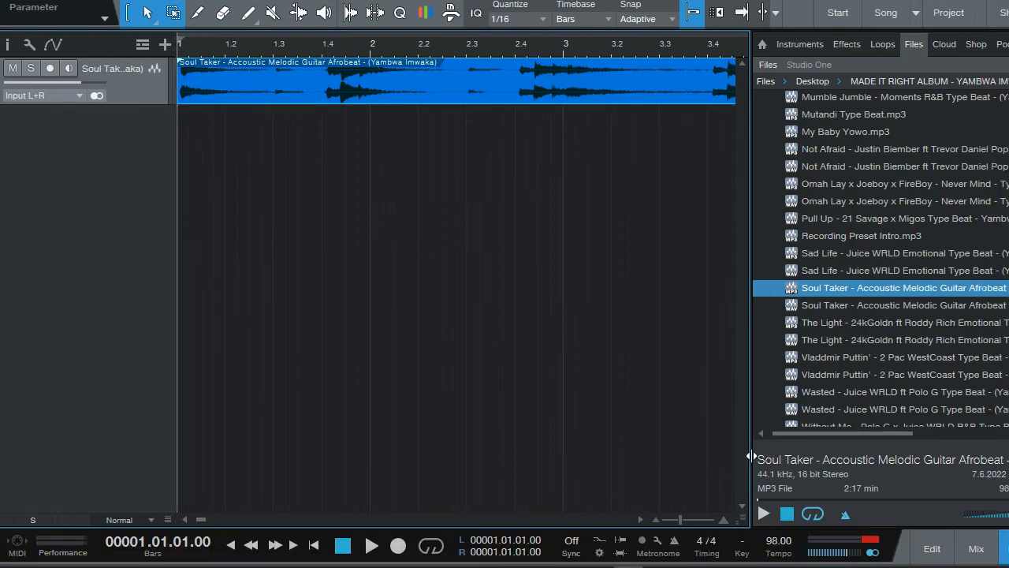
{"action": "left_click", "coordinate": [724, 520]}
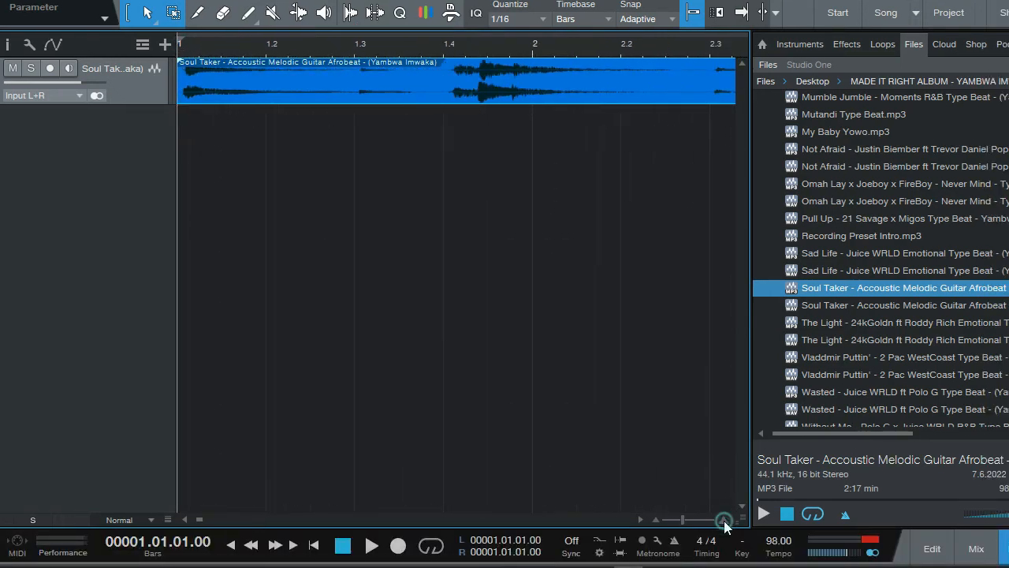
{"action": "left_click_drag", "start_coordinate": [724, 522], "coordinate": [656, 525]}
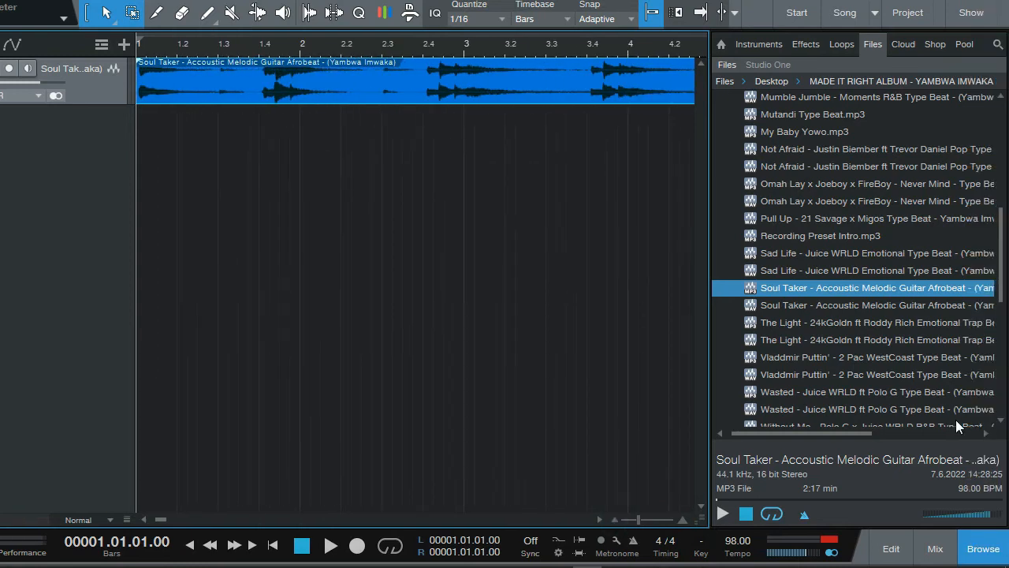
Show and hide the browser, the mixer and the audio editor in turn, leaving only the arrangement displayed
{"action": "left_click", "coordinate": [979, 548]}
{"action": "left_click", "coordinate": [980, 547]}
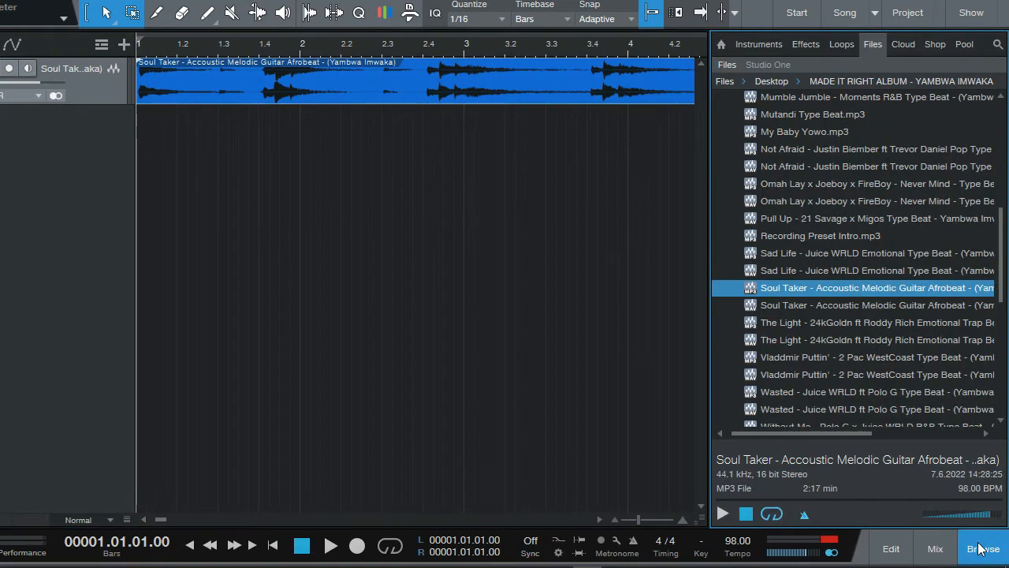
{"action": "left_click", "coordinate": [934, 551]}
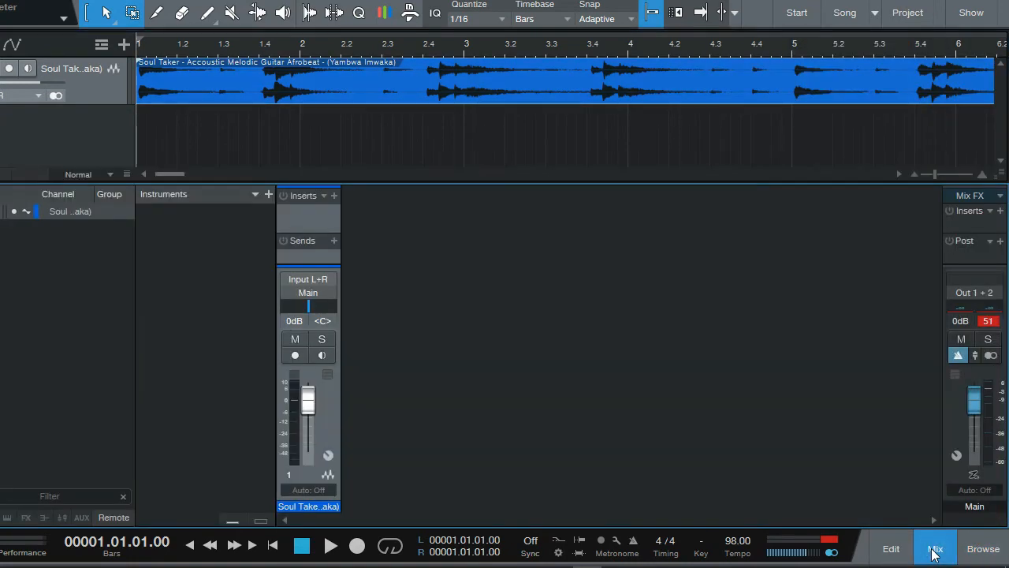
{"action": "left_click", "coordinate": [934, 552]}
{"action": "left_click", "coordinate": [897, 555]}
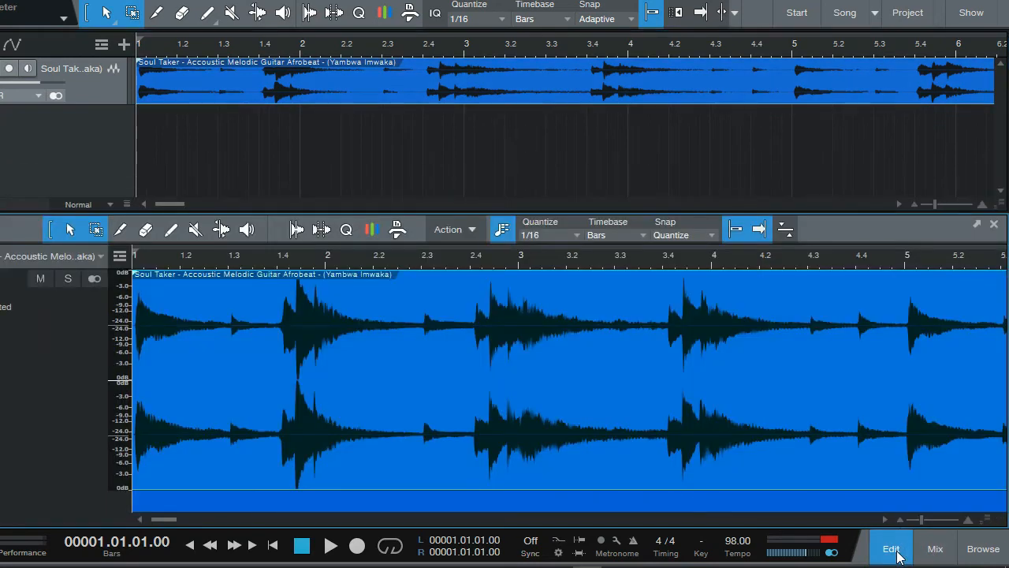
{"action": "left_click", "coordinate": [893, 552]}
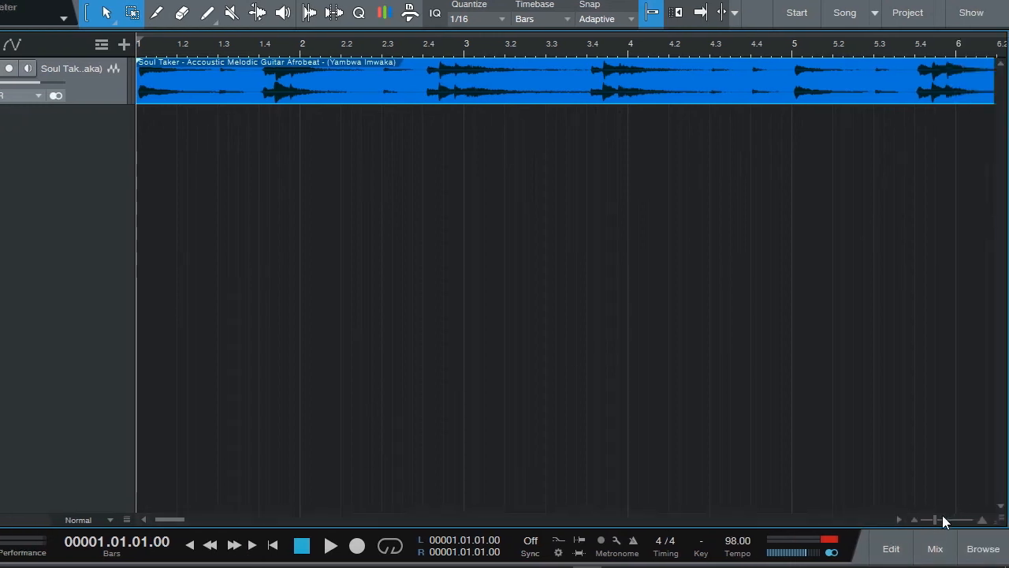
Set the loop range over the whole beat from bar 1 to bar 57, switch looping on and play from the start
{"action": "left_click", "coordinate": [917, 520]}
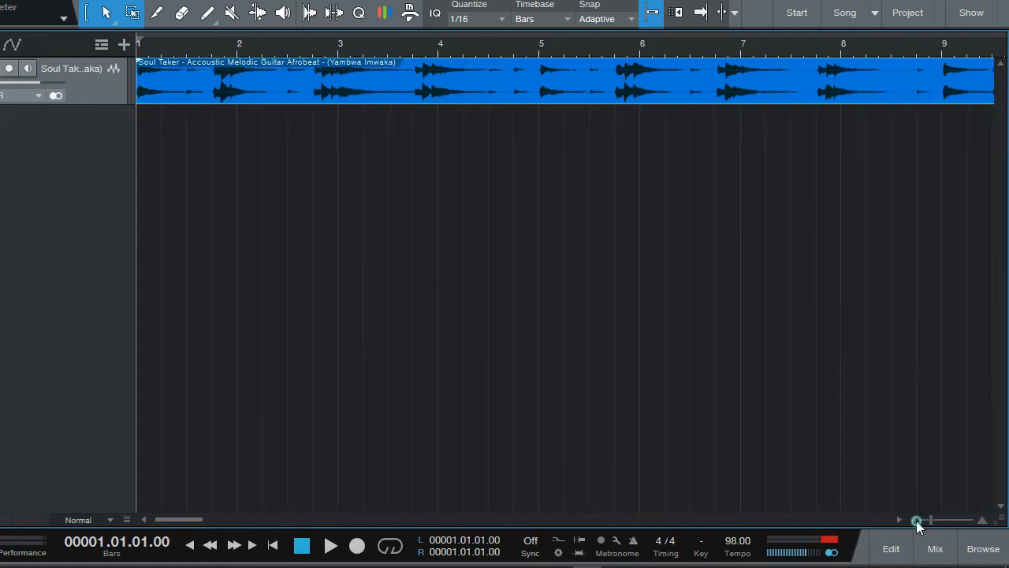
{"action": "left_click_drag", "start_coordinate": [917, 520], "coordinate": [917, 521]}
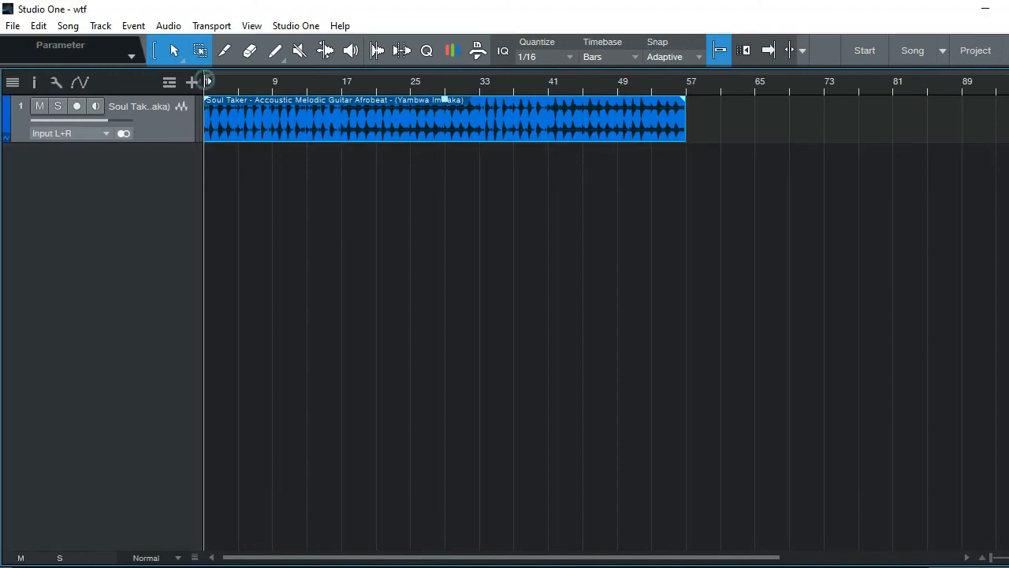
{"action": "left_click_drag", "start_coordinate": [137, 39], "coordinate": [415, 18]}
{"action": "left_click_drag", "start_coordinate": [357, 79], "coordinate": [689, 101]}
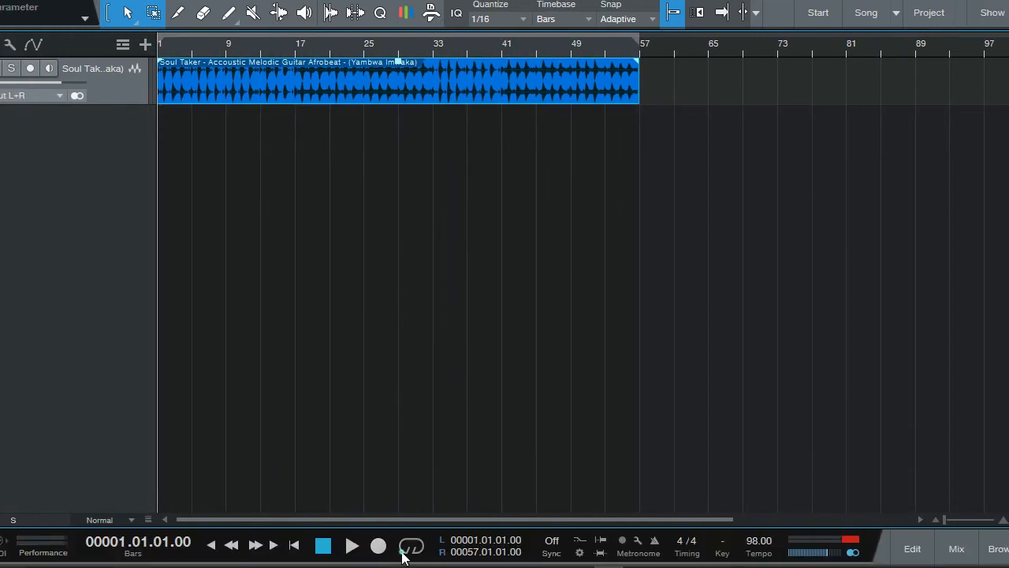
{"action": "left_click", "coordinate": [411, 545]}
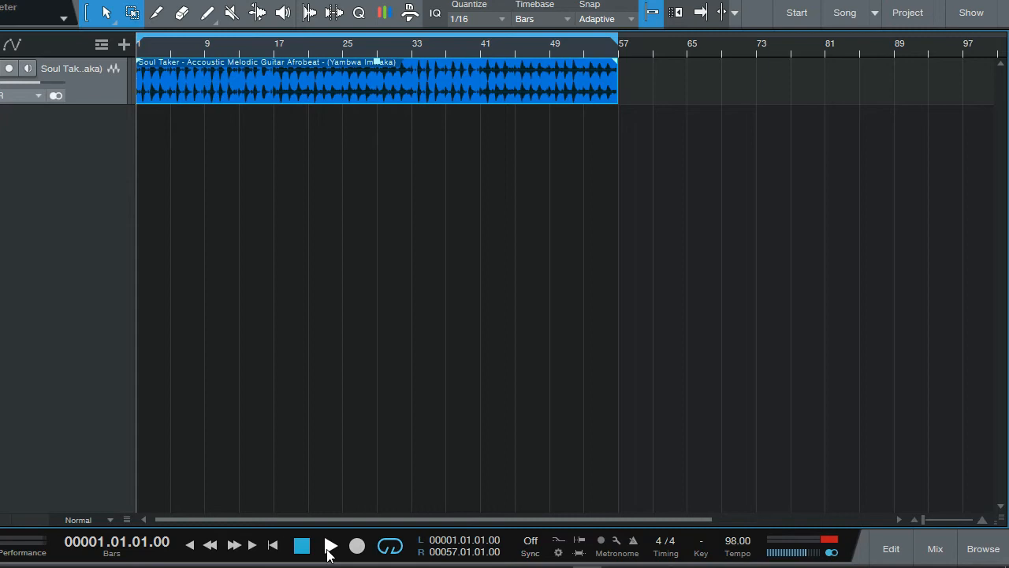
{"action": "left_click", "coordinate": [328, 550]}
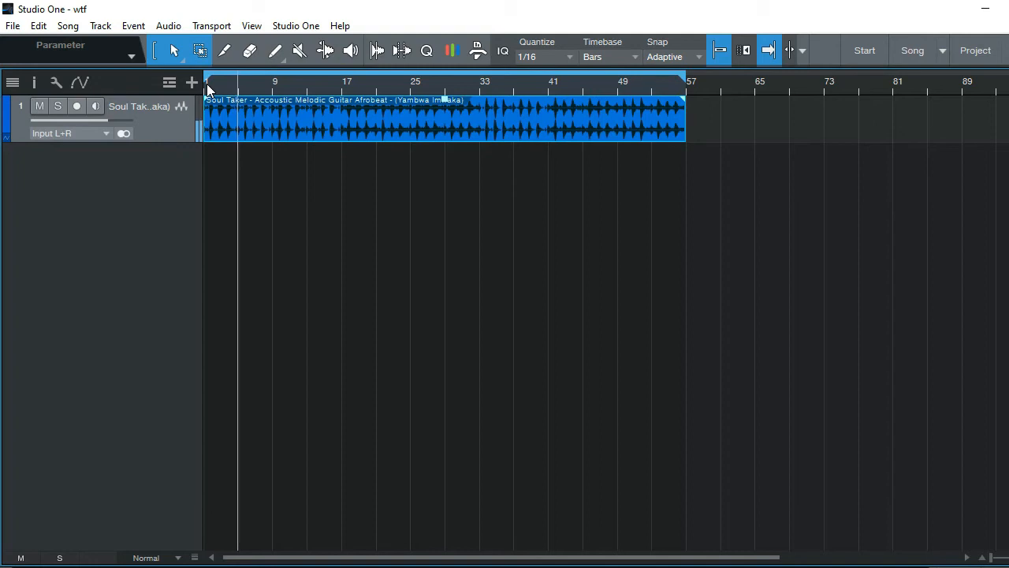
{"action": "left_click", "coordinate": [207, 83]}
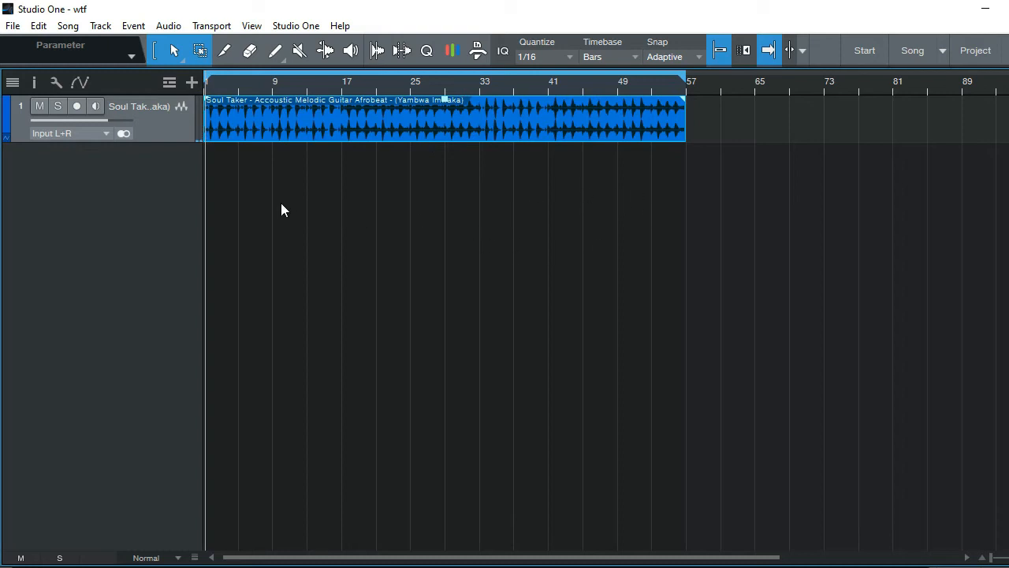
Begin adding a single mono audio track, with the count set to 1, a pinkish-red color and the name hook
{"action": "left_click", "coordinate": [192, 82]}
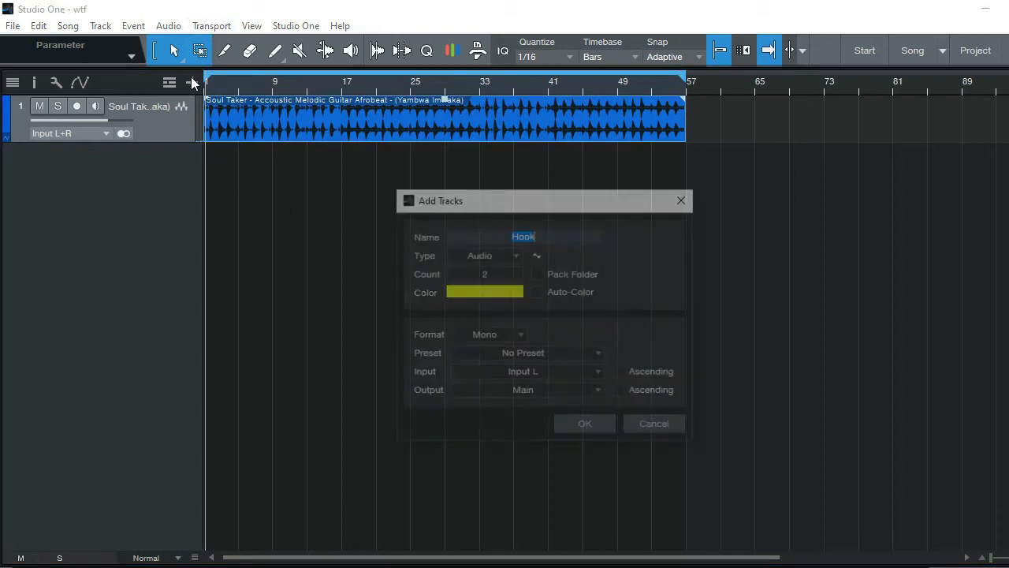
{"action": "left_click_drag", "start_coordinate": [478, 206], "coordinate": [275, 212]}
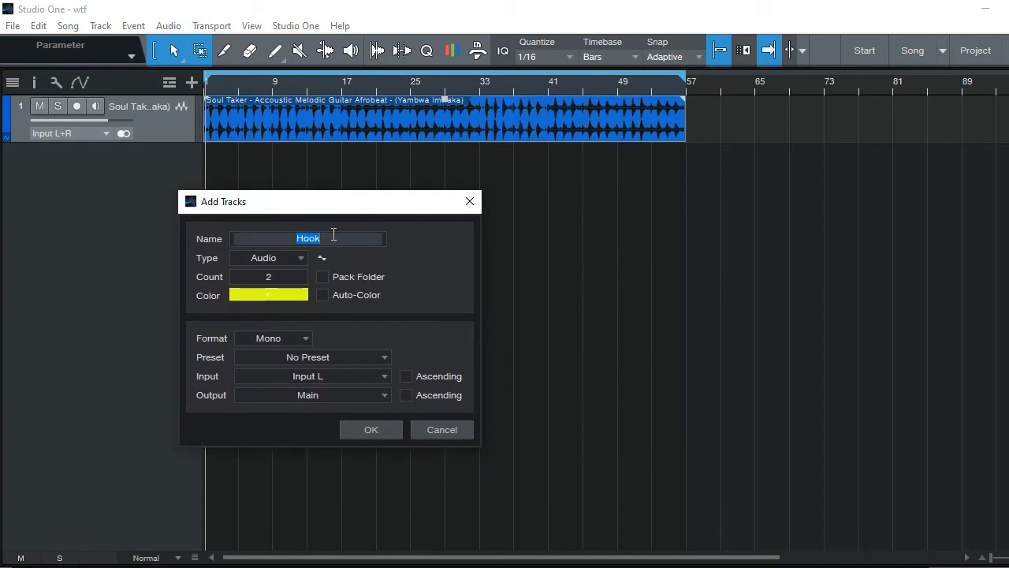
{"action": "left_click", "coordinate": [278, 276]}
{"action": "type", "text": "1"}
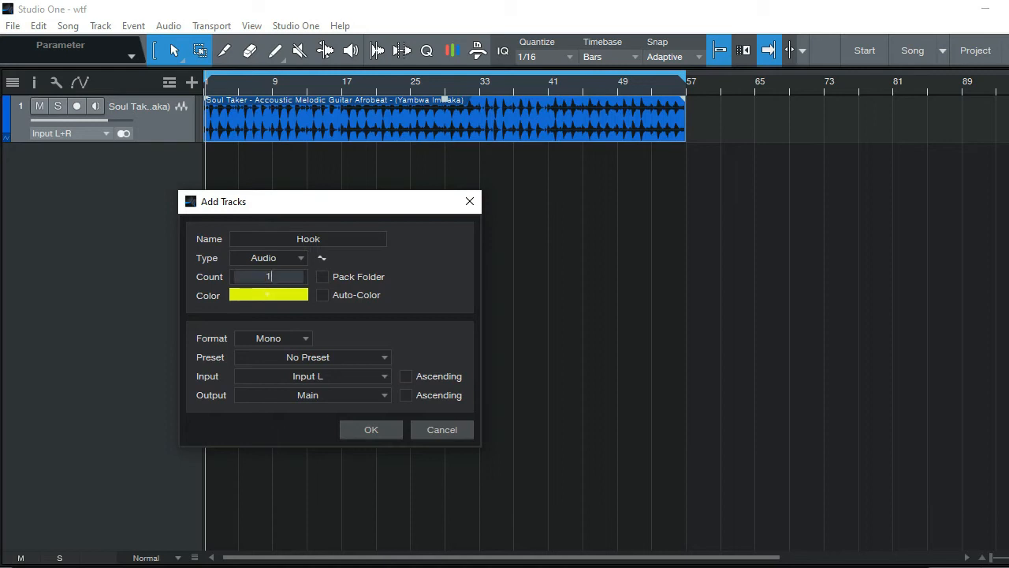
{"action": "left_click", "coordinate": [279, 297]}
{"action": "left_click", "coordinate": [479, 310]}
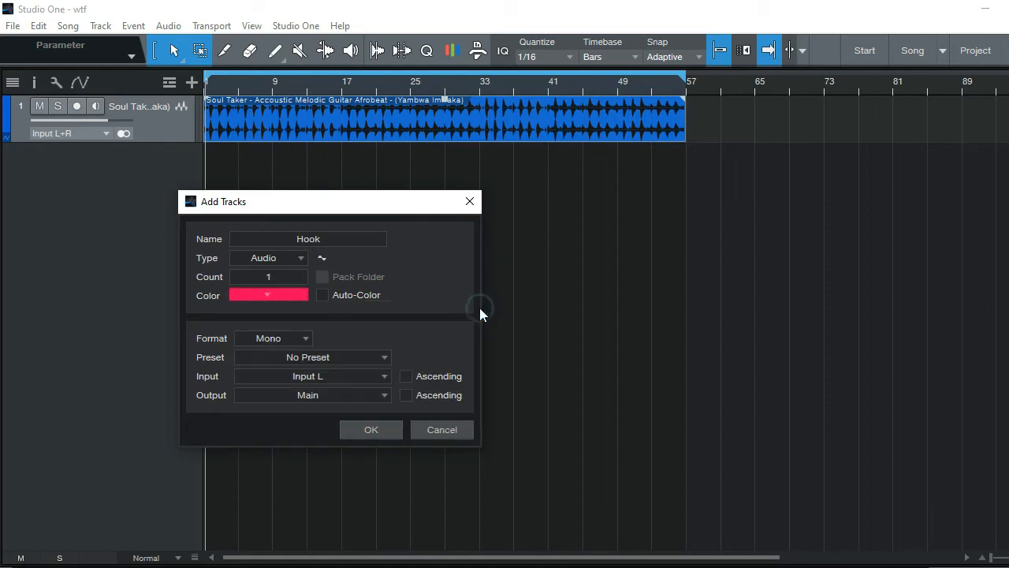
{"action": "left_click", "coordinate": [320, 237]}
{"action": "left_click_drag", "start_coordinate": [326, 239], "coordinate": [296, 242]}
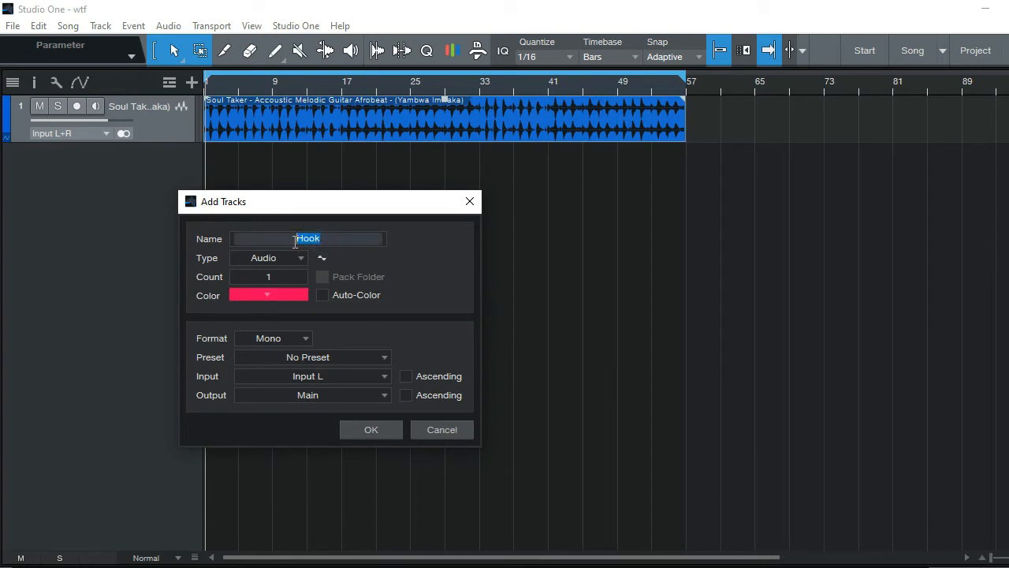
{"action": "type", "text": "vr"}
{"action": "key", "text": "BackSpace"}
{"action": "type", "text": "hook"}
Choose the Male Vocal preset from the Vocals presets for the hook track and create it
{"action": "left_click", "coordinate": [385, 360]}
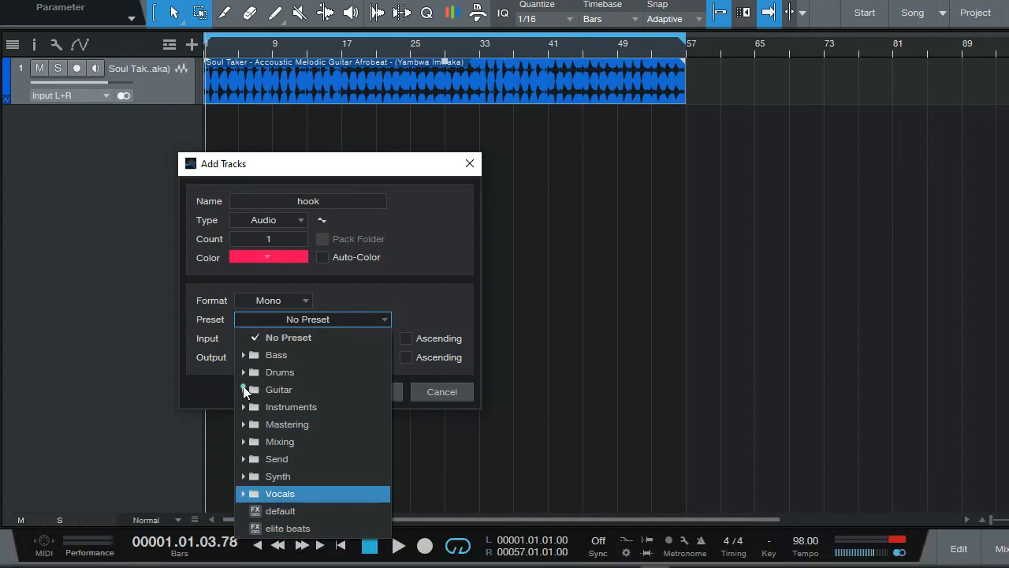
{"action": "left_click", "coordinate": [252, 532]}
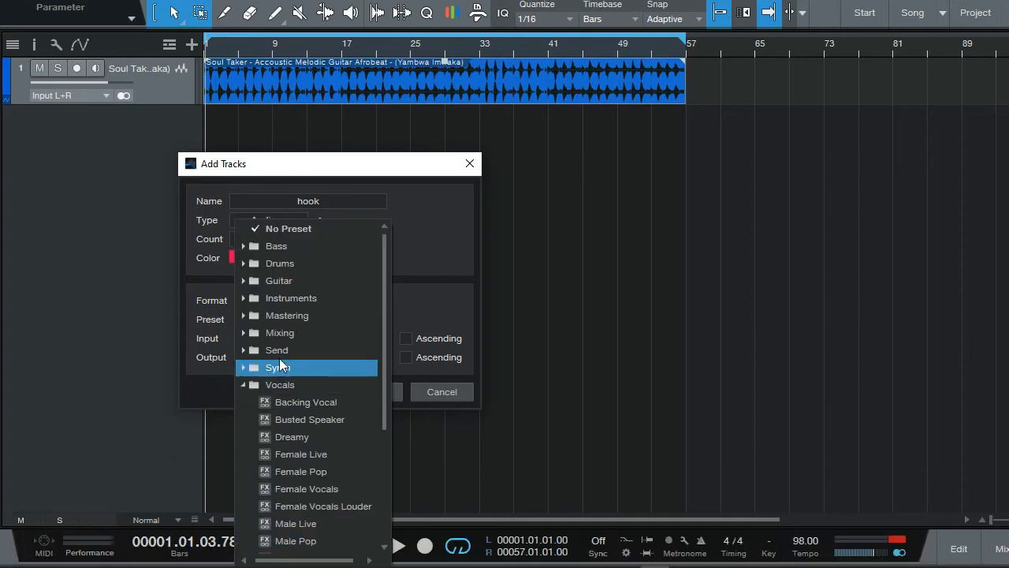
{"action": "left_click_drag", "start_coordinate": [383, 422], "coordinate": [386, 530]}
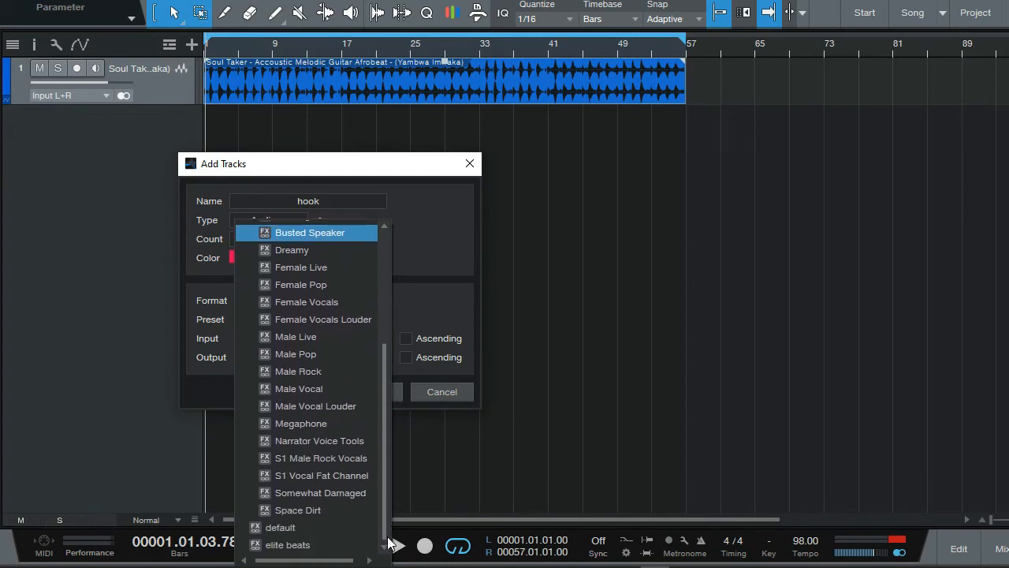
{"action": "left_click", "coordinate": [316, 390]}
{"action": "left_click", "coordinate": [381, 390]}
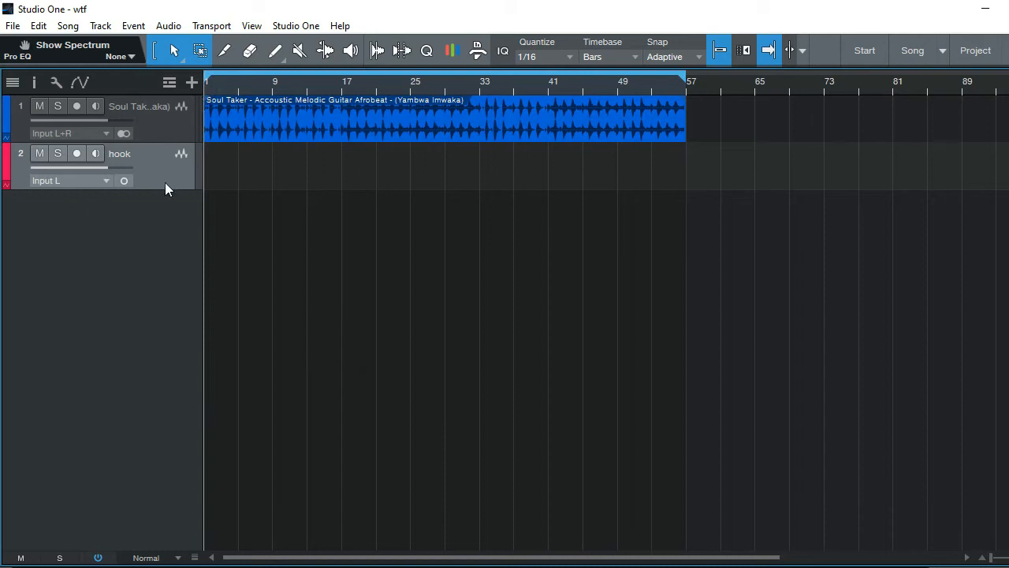
Arm the hook track and record a vocal take over the beat from bar 1 to about bar 16
{"action": "left_click", "coordinate": [75, 155]}
{"action": "left_click", "coordinate": [95, 154]}
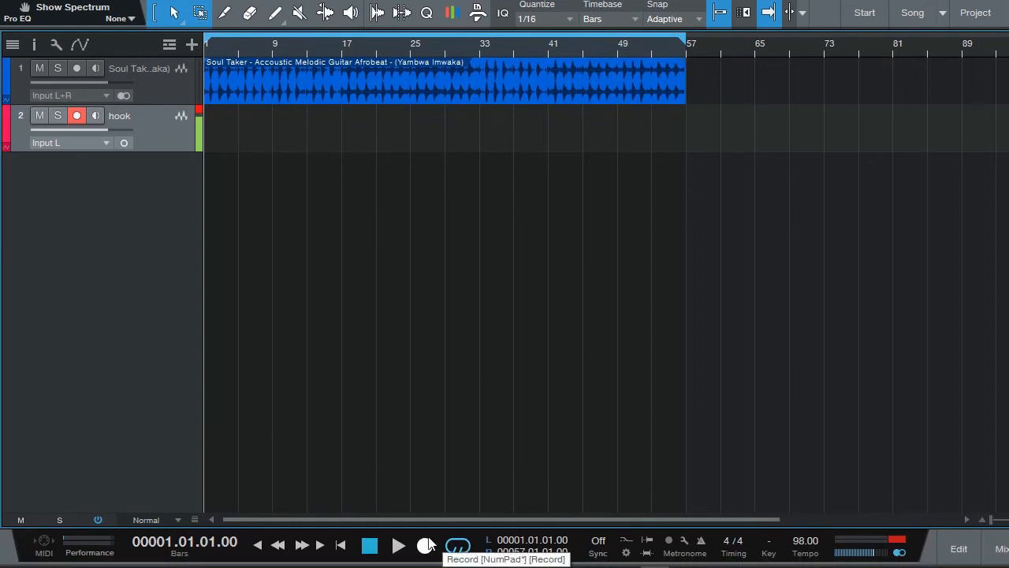
{"action": "left_click", "coordinate": [426, 545]}
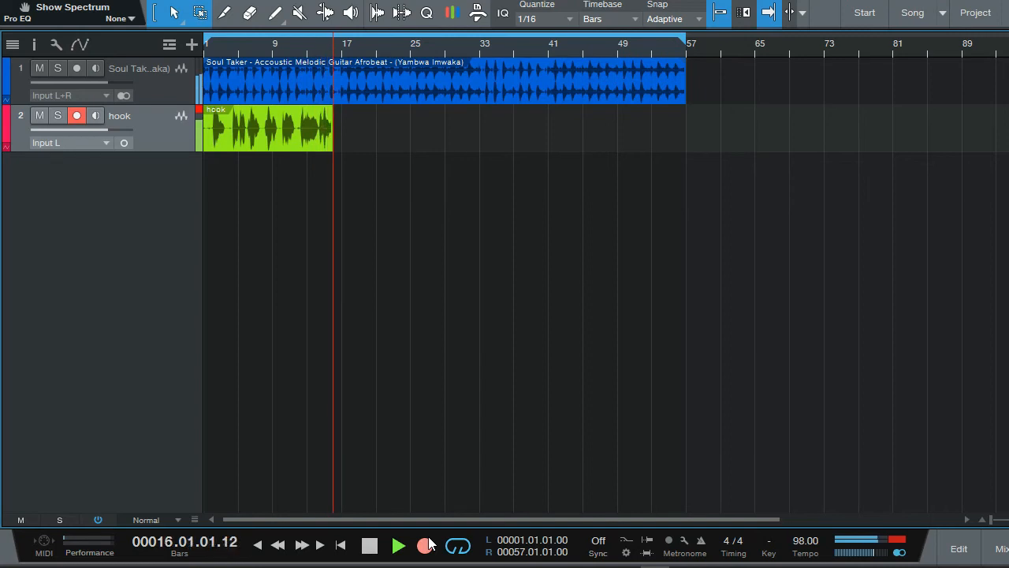
{"action": "left_click", "coordinate": [426, 545]}
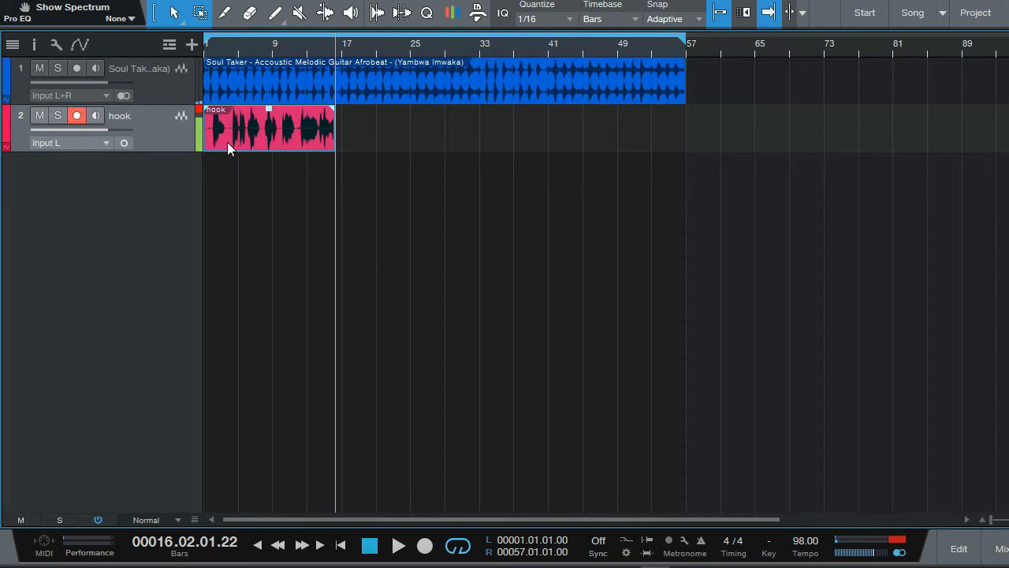
Play back the recorded hook take with the beat from bar 1 and return the cursor to the start
{"action": "left_click", "coordinate": [206, 47]}
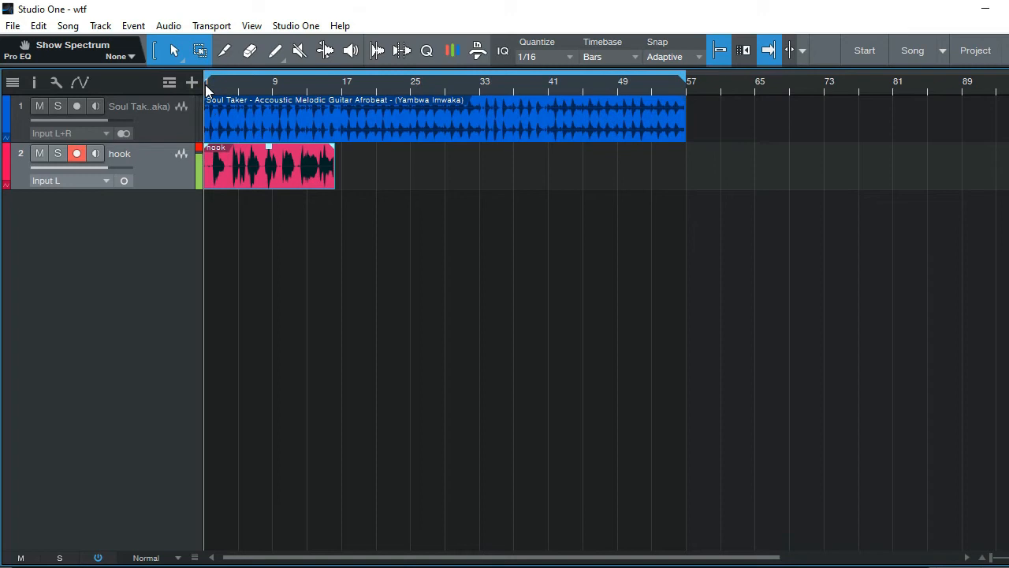
{"action": "key", "text": "space"}
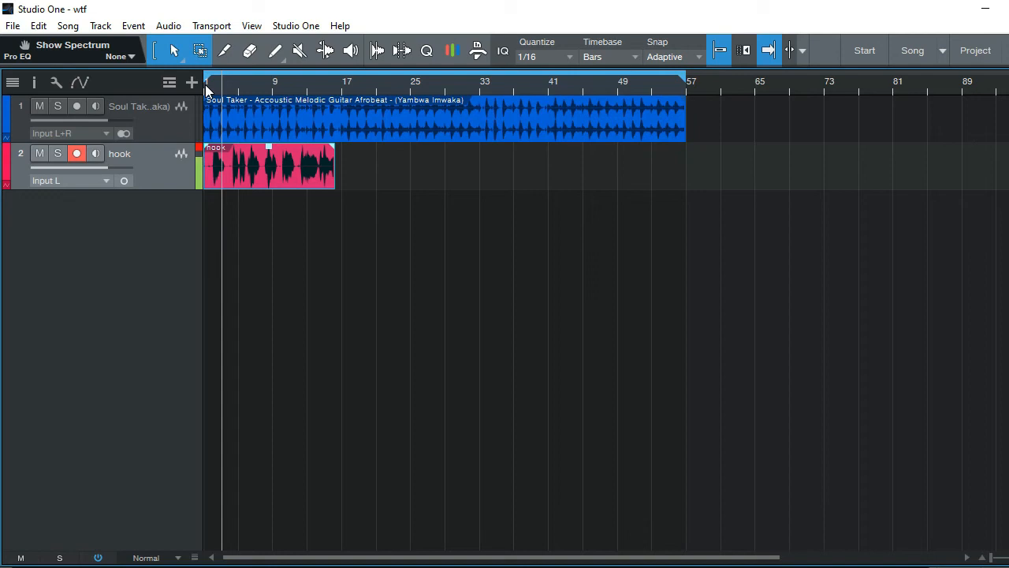
{"action": "left_click", "coordinate": [205, 85]}
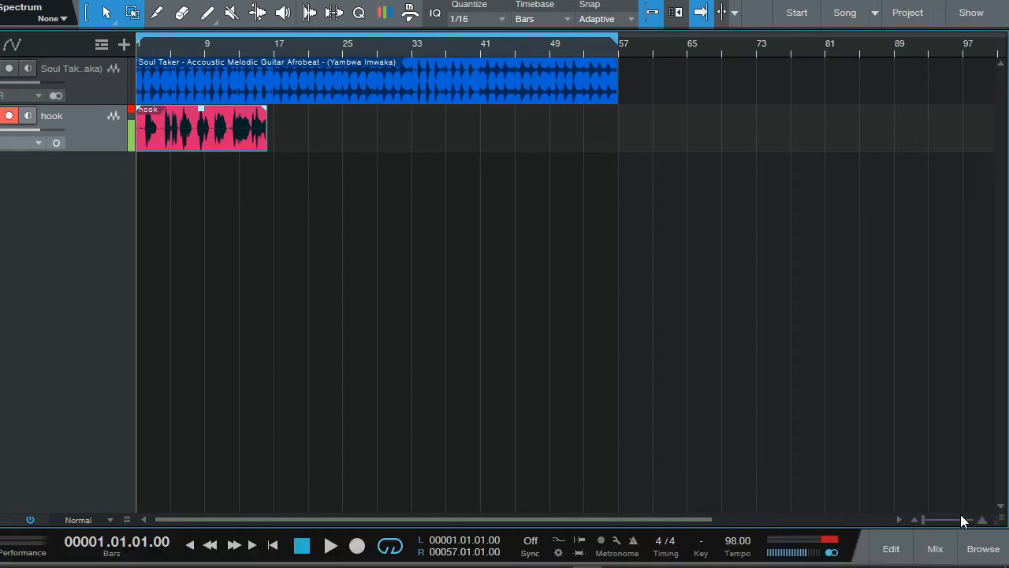
Normalize the audio of the recorded hook clip
{"action": "left_click", "coordinate": [982, 520]}
{"action": "left_click", "coordinate": [982, 520]}
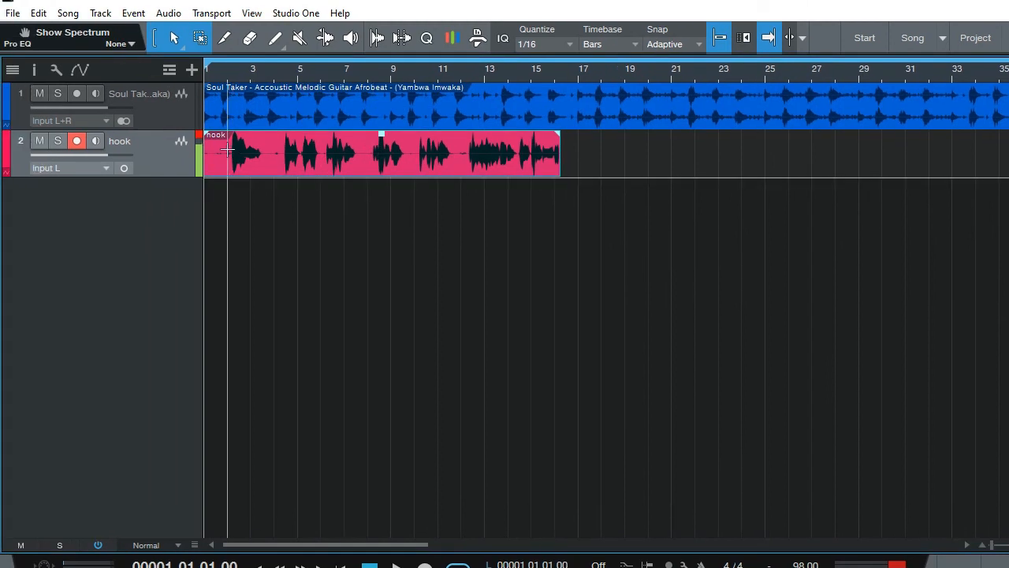
{"action": "right_click", "coordinate": [256, 156]}
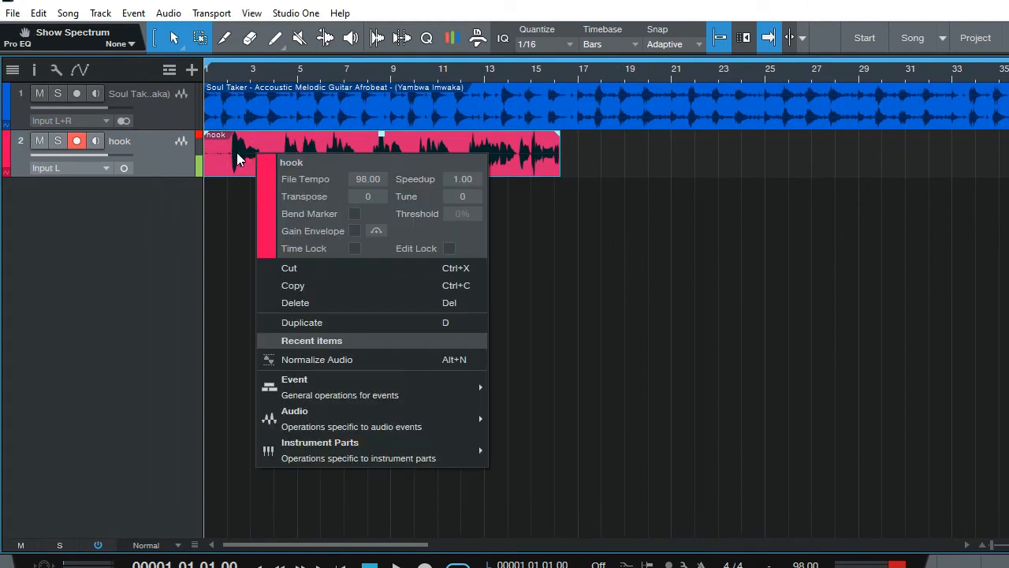
{"action": "left_click", "coordinate": [237, 153]}
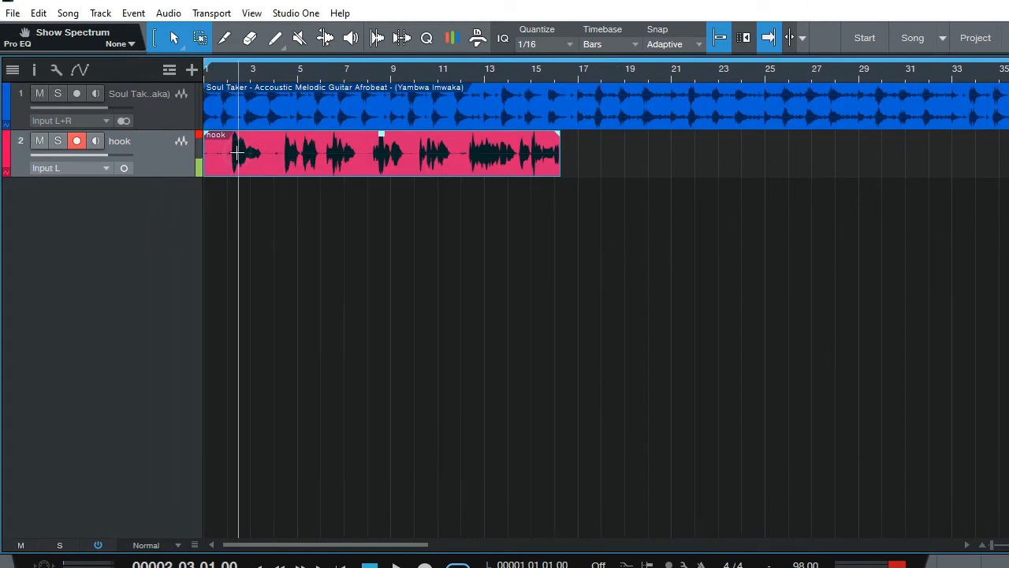
{"action": "right_click", "coordinate": [276, 167]}
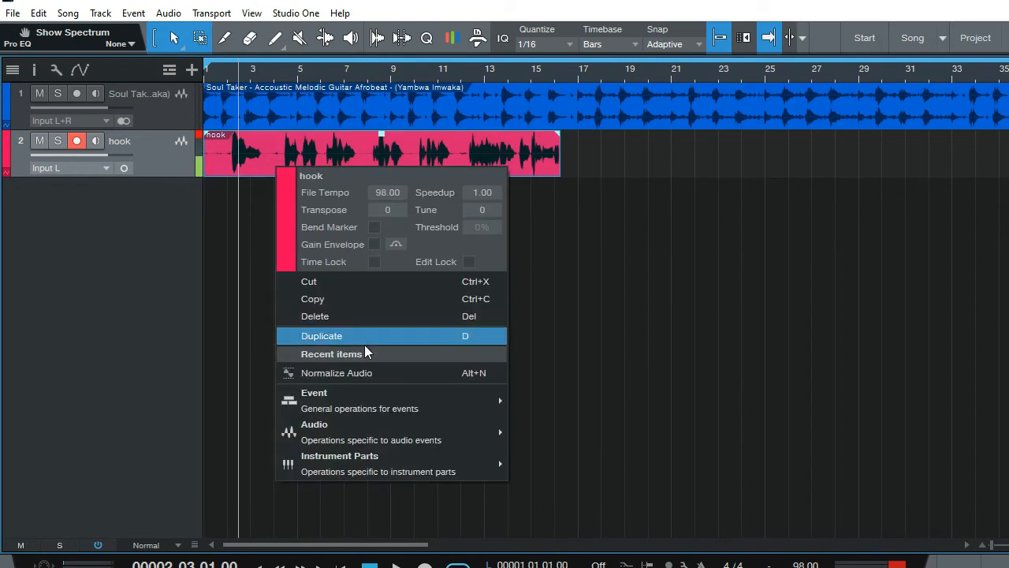
{"action": "left_click", "coordinate": [375, 378]}
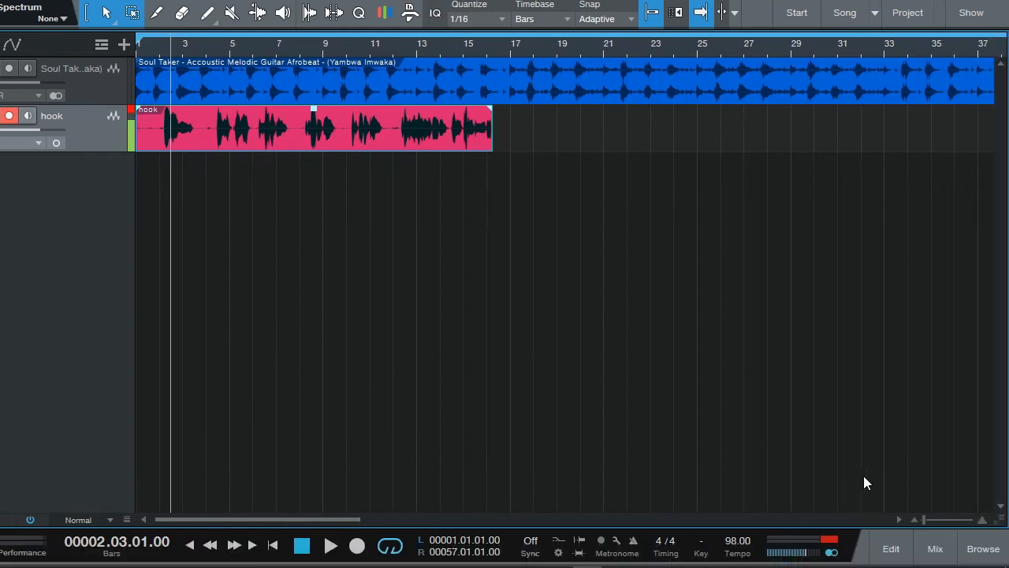
Split the hook clip on both sides of the silence after its first phrase, about halfway through bars 3 and 4
{"action": "left_click", "coordinate": [981, 519]}
{"action": "left_click", "coordinate": [981, 519]}
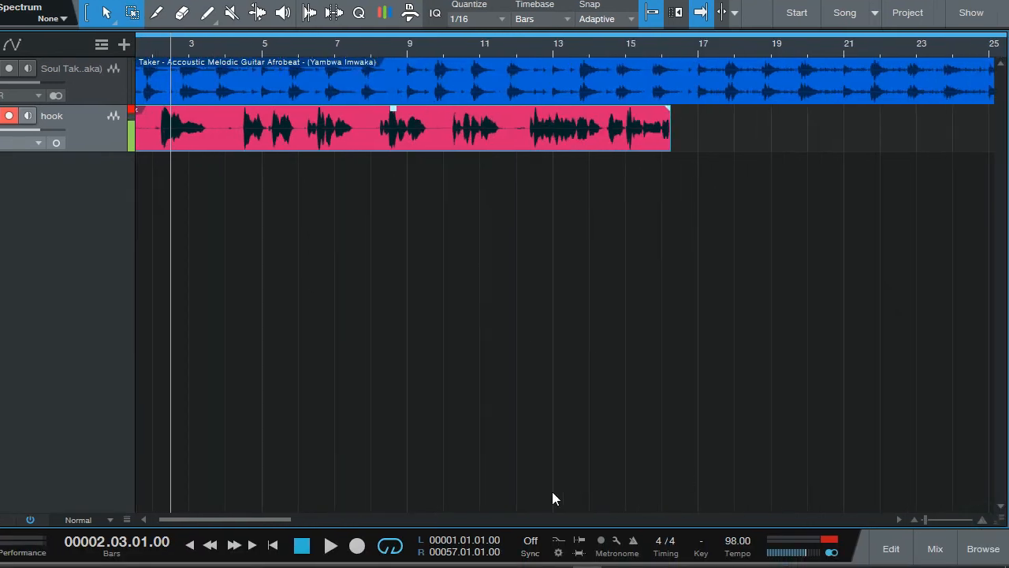
{"action": "left_click_drag", "start_coordinate": [253, 518], "coordinate": [131, 476]}
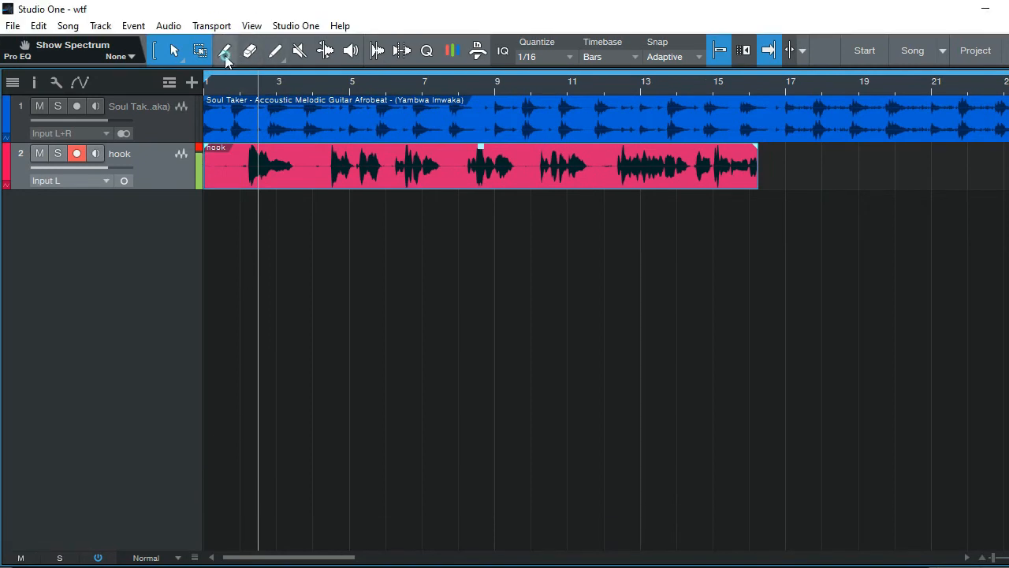
{"action": "left_click", "coordinate": [224, 55]}
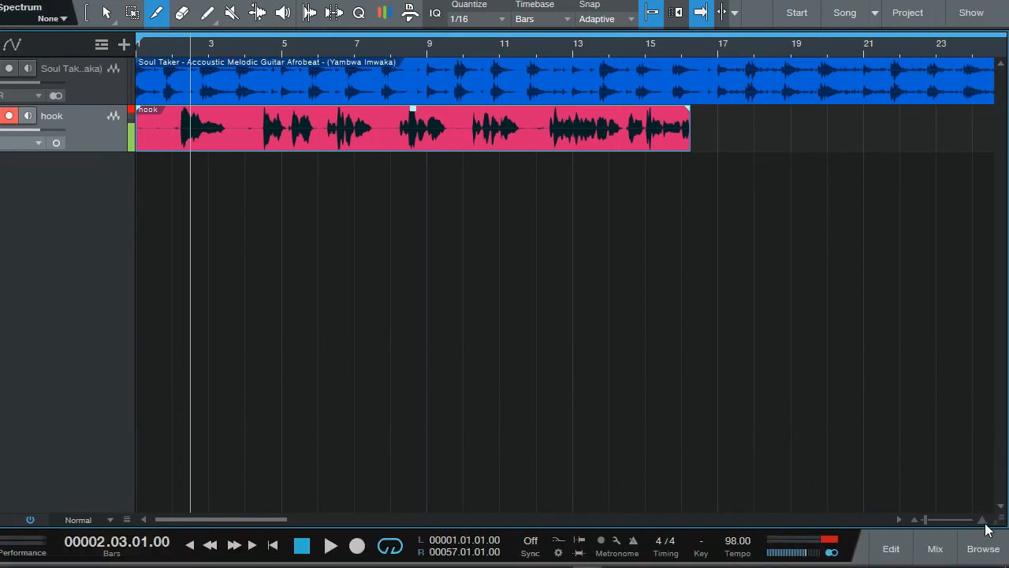
{"action": "left_click", "coordinate": [984, 523]}
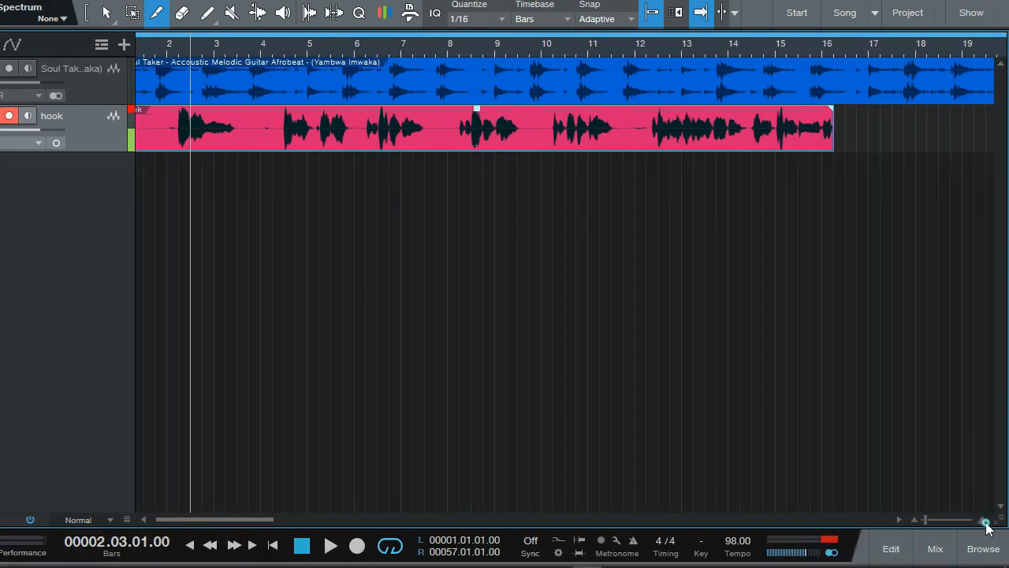
{"action": "left_click", "coordinate": [984, 524]}
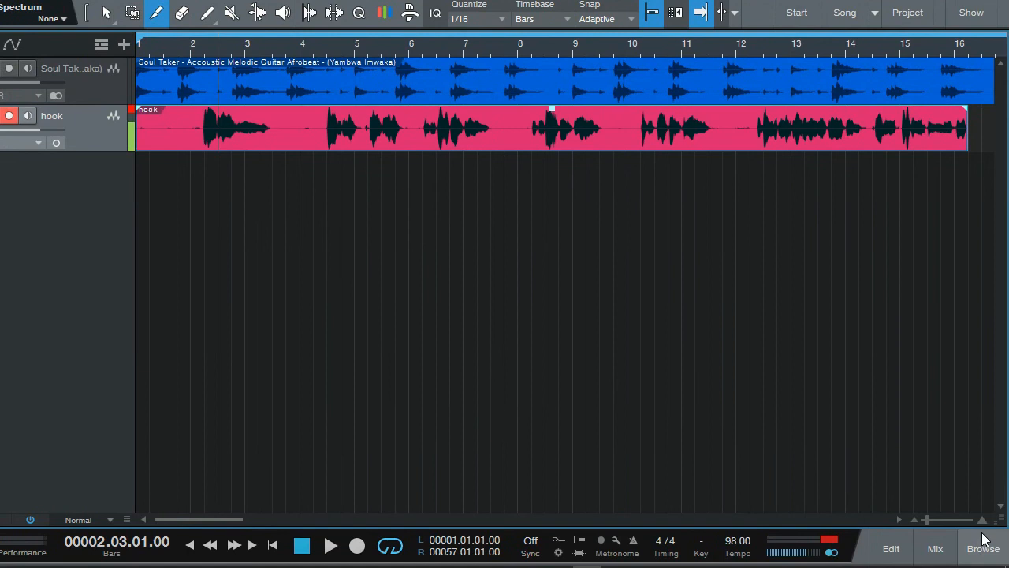
{"action": "left_click", "coordinate": [983, 522]}
{"action": "left_click", "coordinate": [983, 522]}
{"action": "left_click", "coordinate": [984, 522]}
{"action": "left_click", "coordinate": [983, 522]}
{"action": "left_click", "coordinate": [983, 522]}
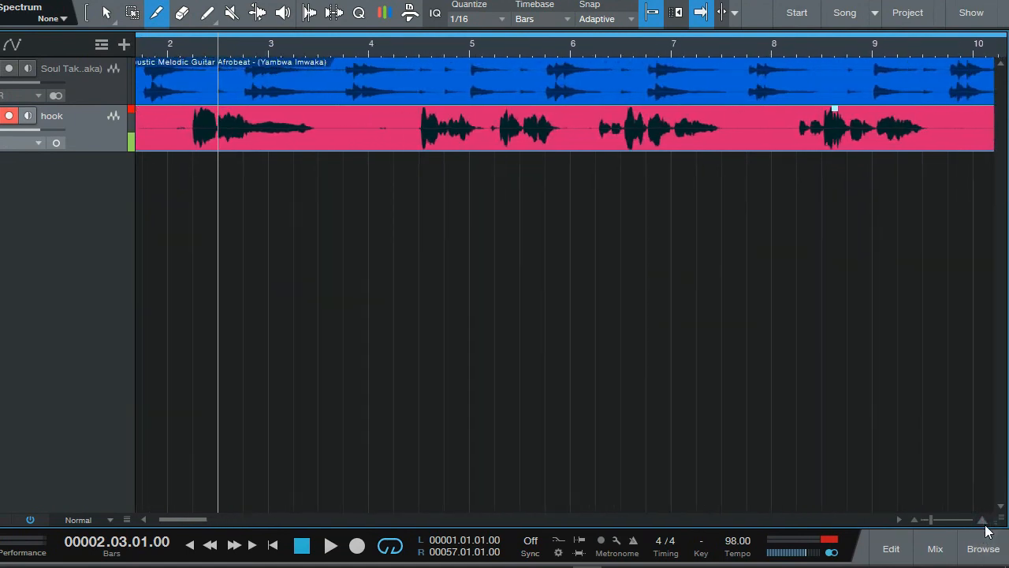
{"action": "left_click", "coordinate": [194, 142]}
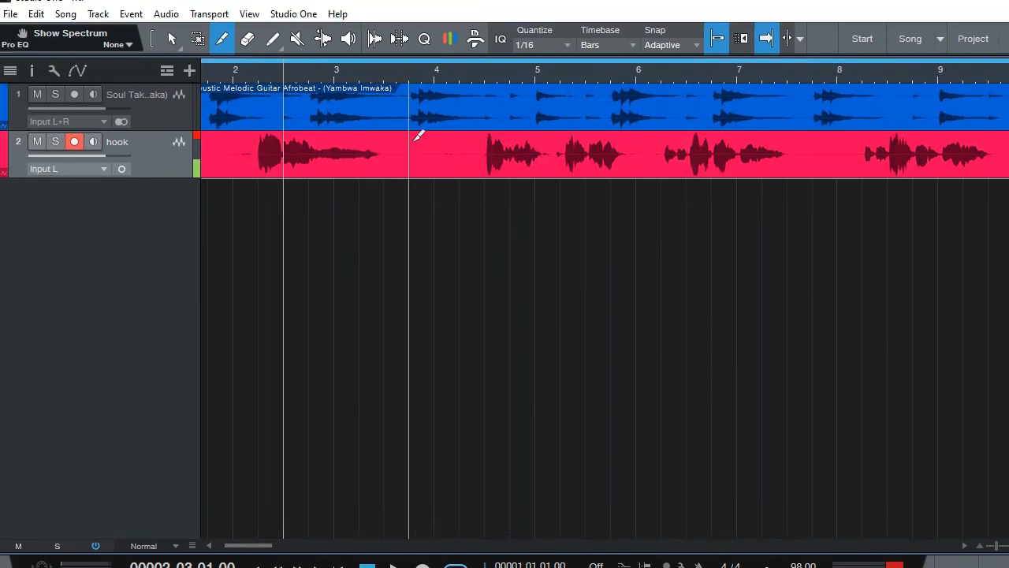
{"action": "left_click_drag", "start_coordinate": [384, 144], "coordinate": [487, 151]}
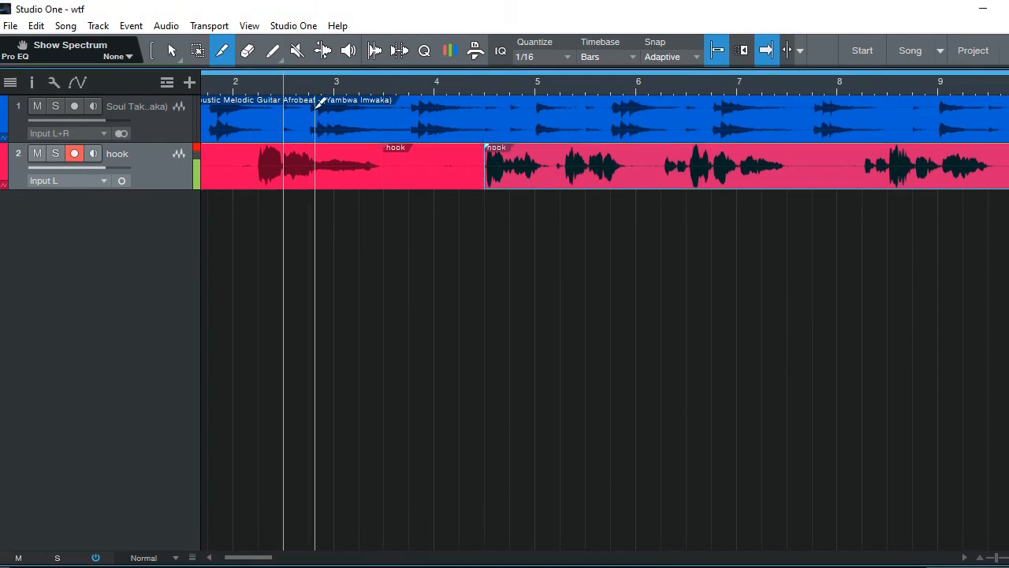
Erase the silent piece between the hook's first and second phrases, keeping the first phrase
{"action": "left_click", "coordinate": [250, 53]}
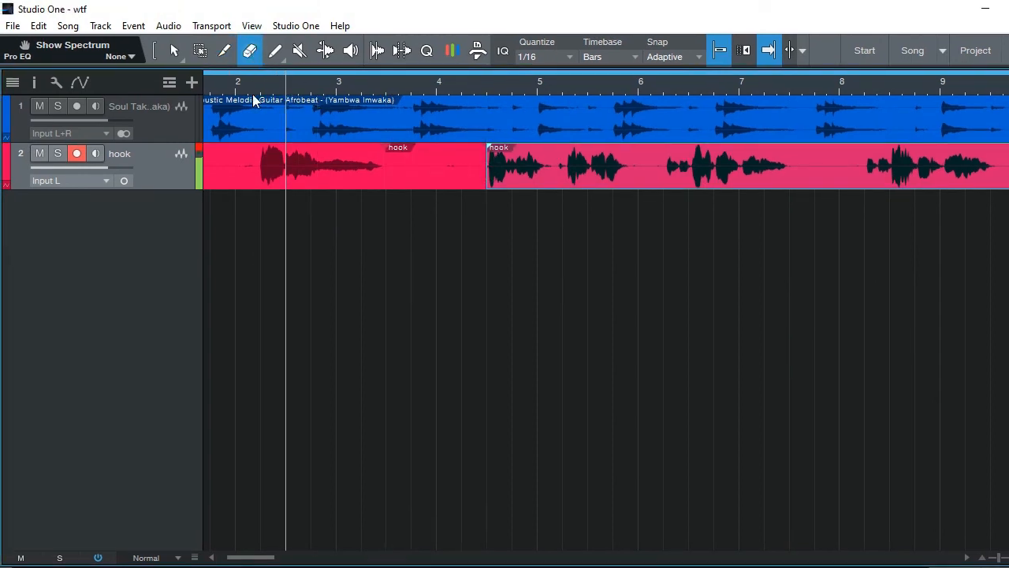
{"action": "left_click", "coordinate": [243, 155]}
{"action": "key", "text": "ctrl+z"}
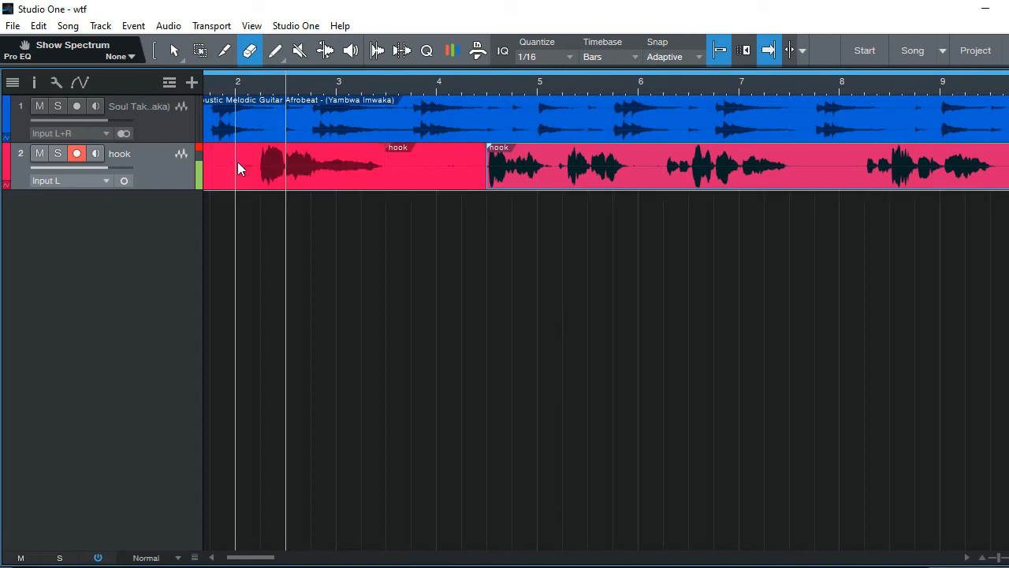
{"action": "left_click", "coordinate": [387, 146]}
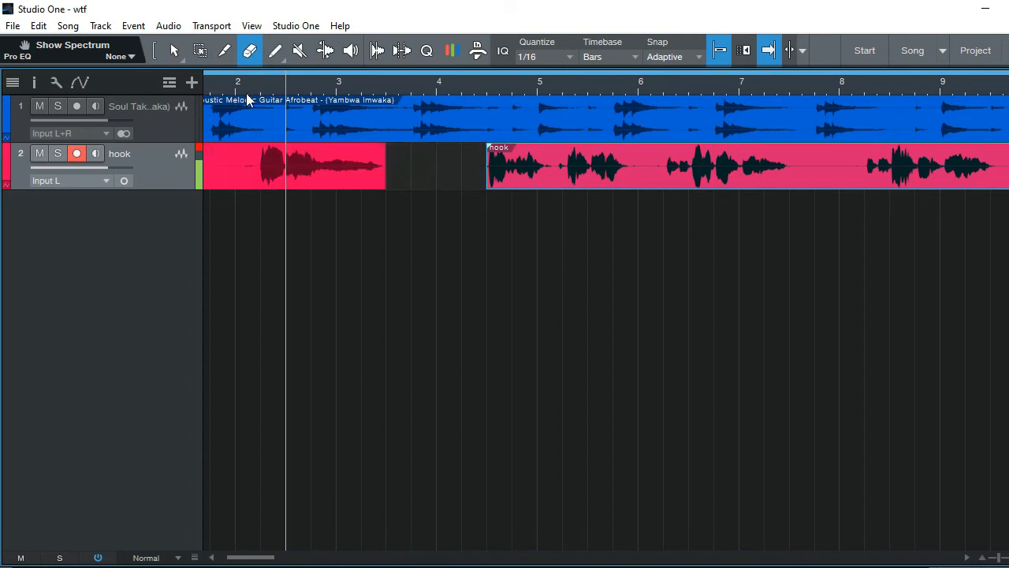
Split the hook clip just before its first phrase, shortly after bar 2, and erase the silent lead-in
{"action": "left_click", "coordinate": [225, 55]}
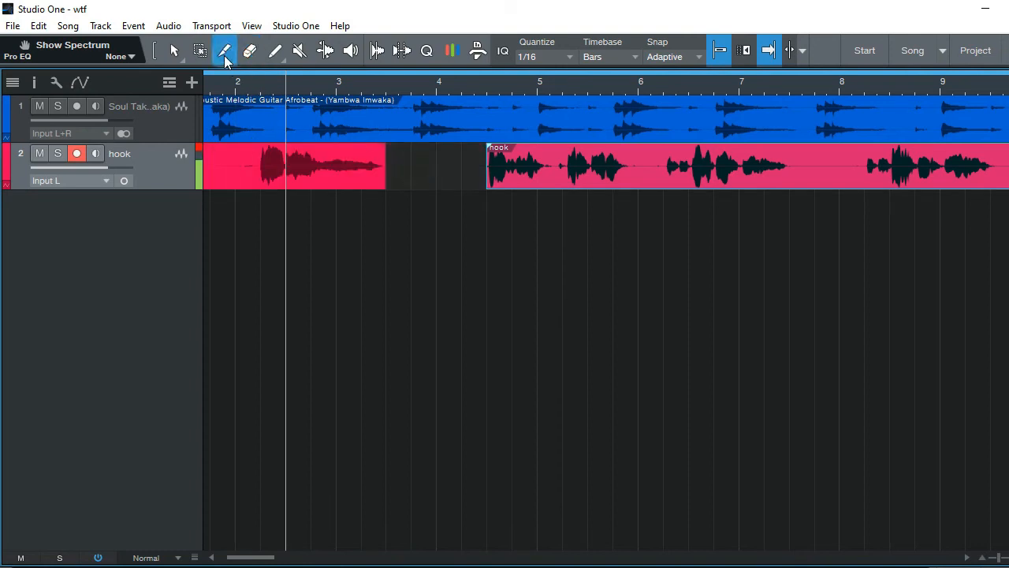
{"action": "left_click", "coordinate": [261, 158]}
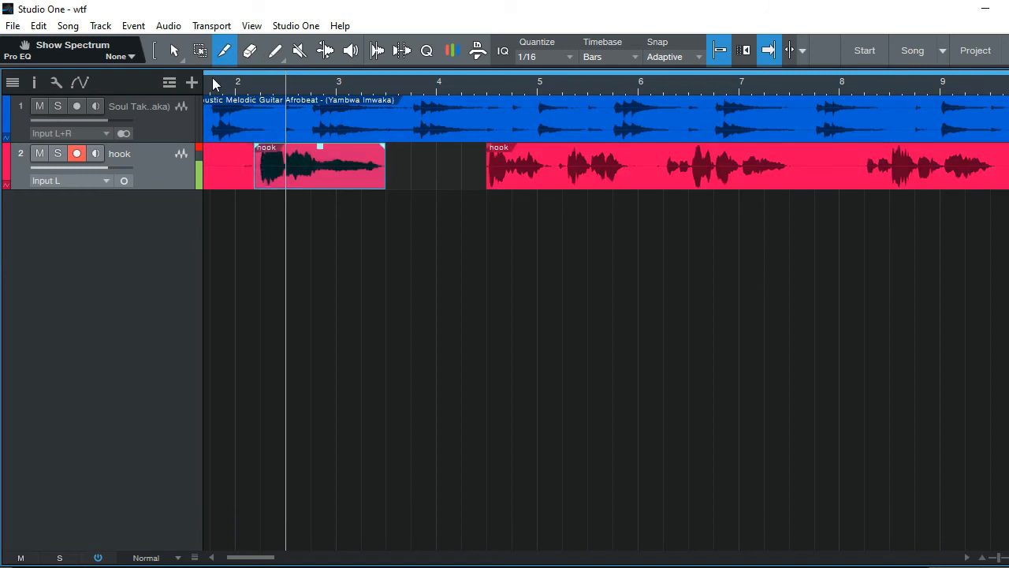
{"action": "left_click", "coordinate": [250, 52]}
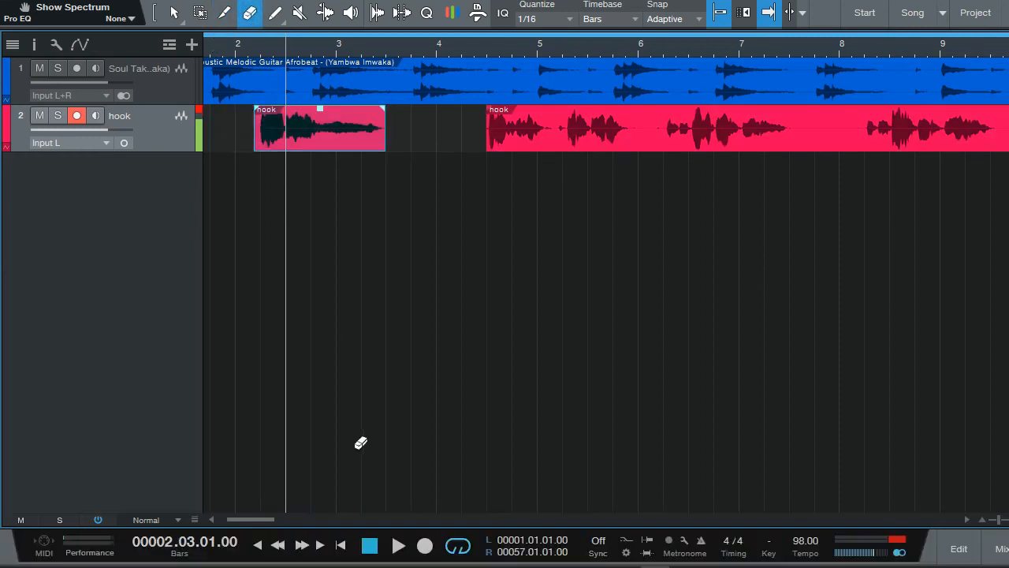
{"action": "left_click_drag", "start_coordinate": [258, 526], "coordinate": [264, 528]}
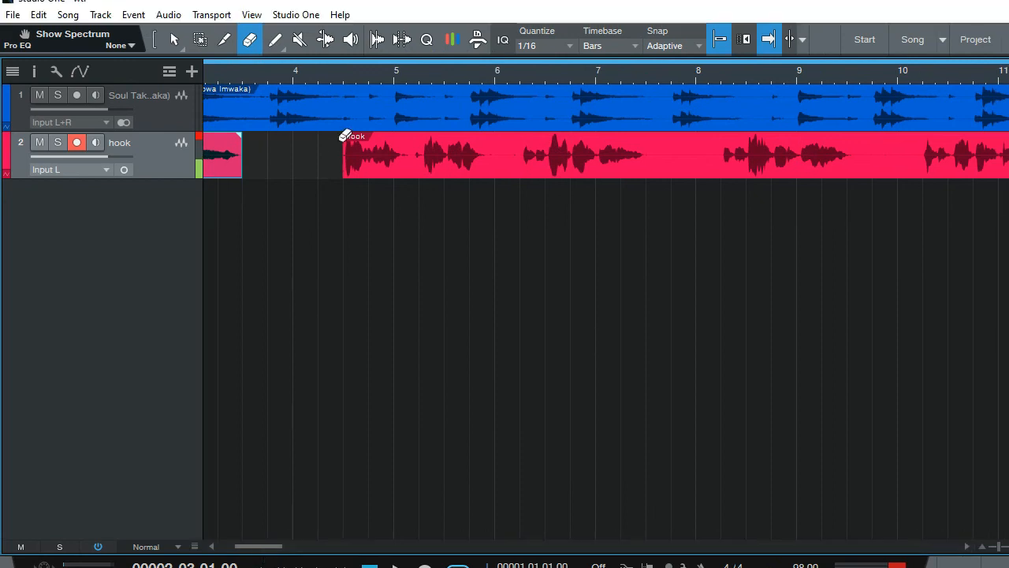
Split the hook clip on both sides of the short silences shortly after bar 5 and around bar 6
{"action": "left_click", "coordinate": [225, 50]}
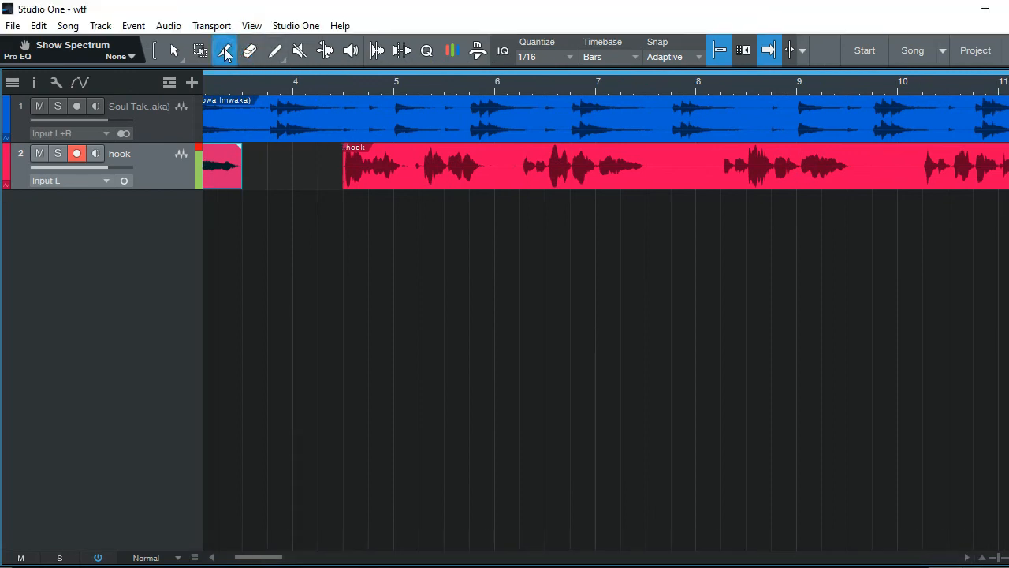
{"action": "left_click", "coordinate": [407, 180]}
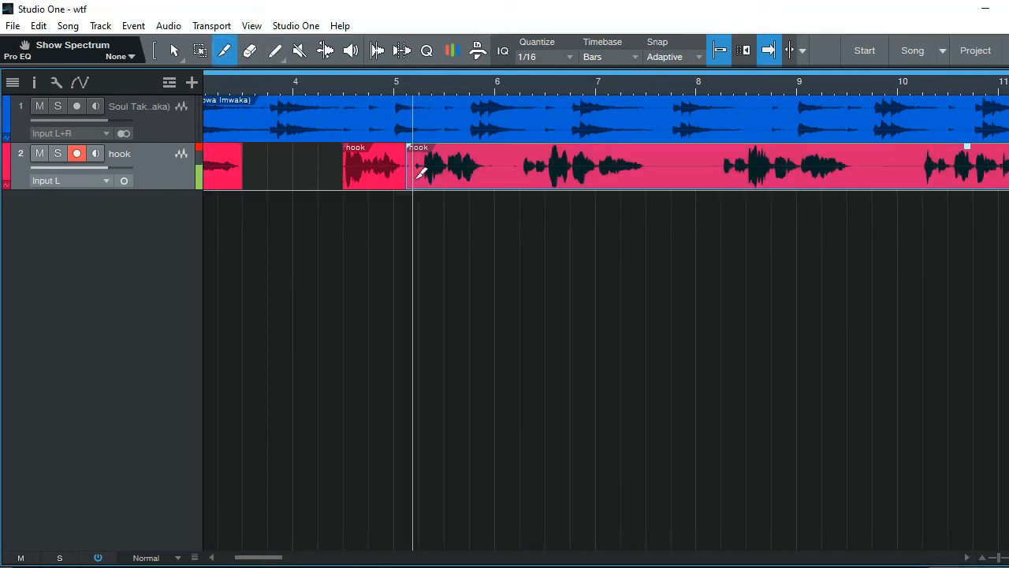
{"action": "left_click", "coordinate": [426, 169]}
{"action": "left_click", "coordinate": [483, 165]}
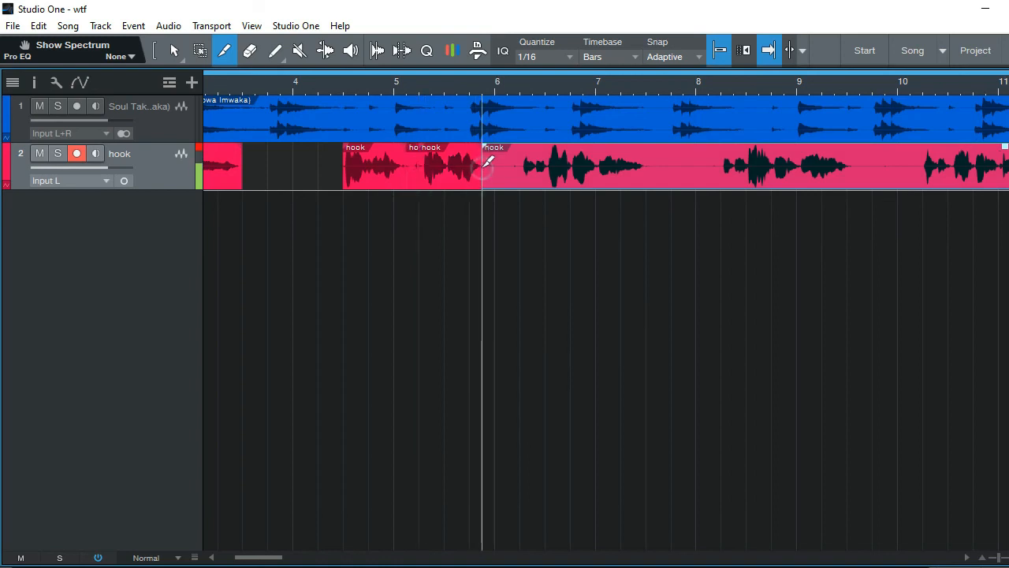
{"action": "left_click", "coordinate": [520, 163]}
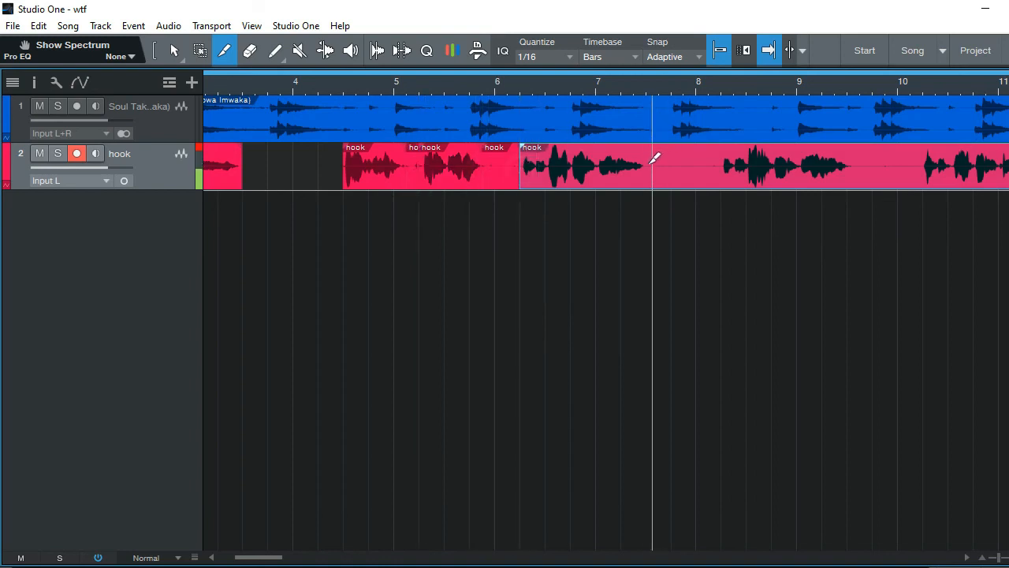
Split the hook clip on both sides of the silences from about bar 7.5 to 8.25 and bar 9.5 to 10.25
{"action": "left_click", "coordinate": [646, 159]}
{"action": "left_click", "coordinate": [724, 165]}
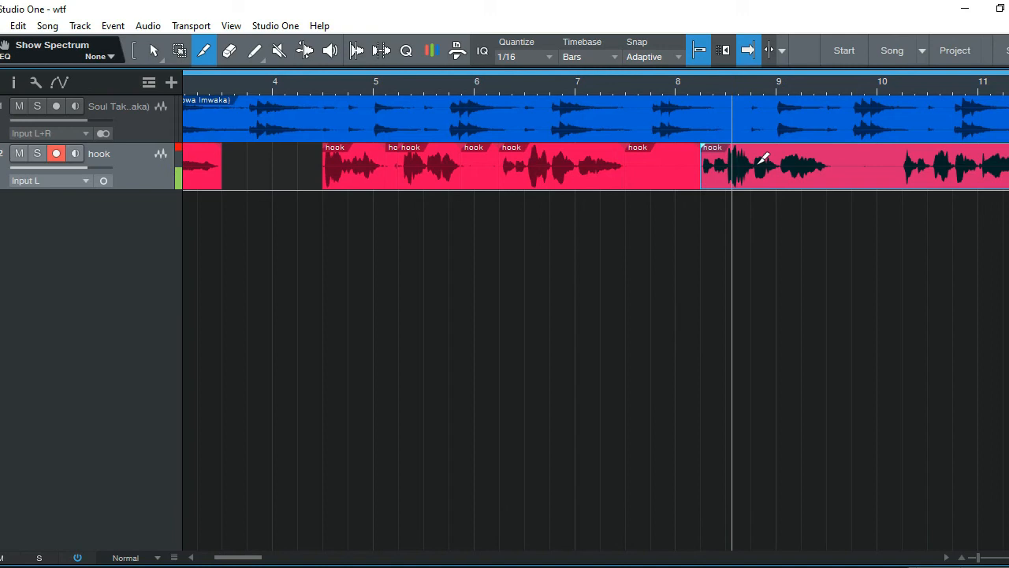
{"action": "left_click", "coordinate": [787, 164]}
{"action": "left_click", "coordinate": [857, 164]}
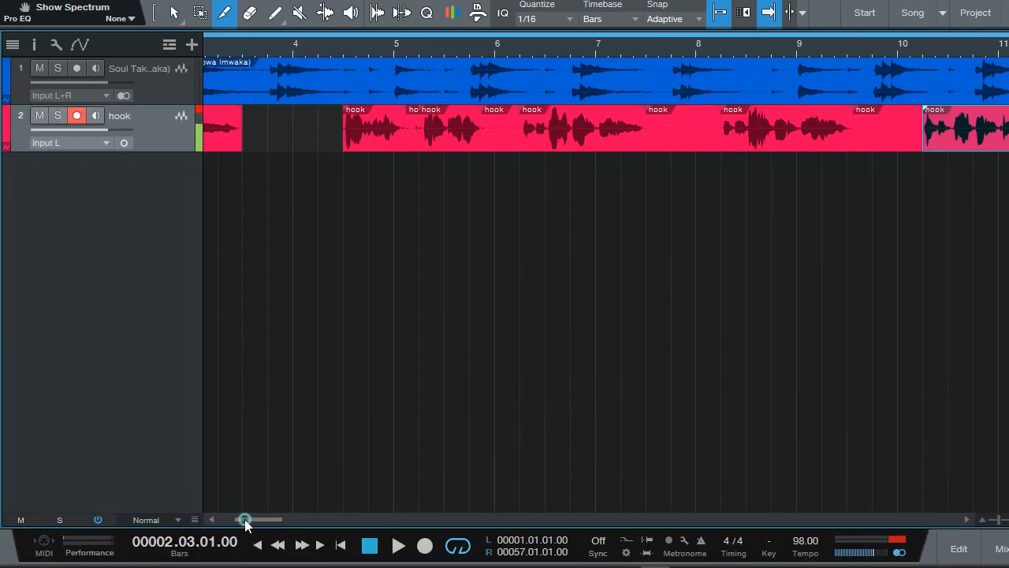
Split the hook clip around the silences between bars 11.5 and 12.4 and just before bar 14.5, and again at bar 15
{"action": "left_click_drag", "start_coordinate": [175, 558], "coordinate": [206, 563]}
{"action": "left_click_drag", "start_coordinate": [274, 518], "coordinate": [269, 519]}
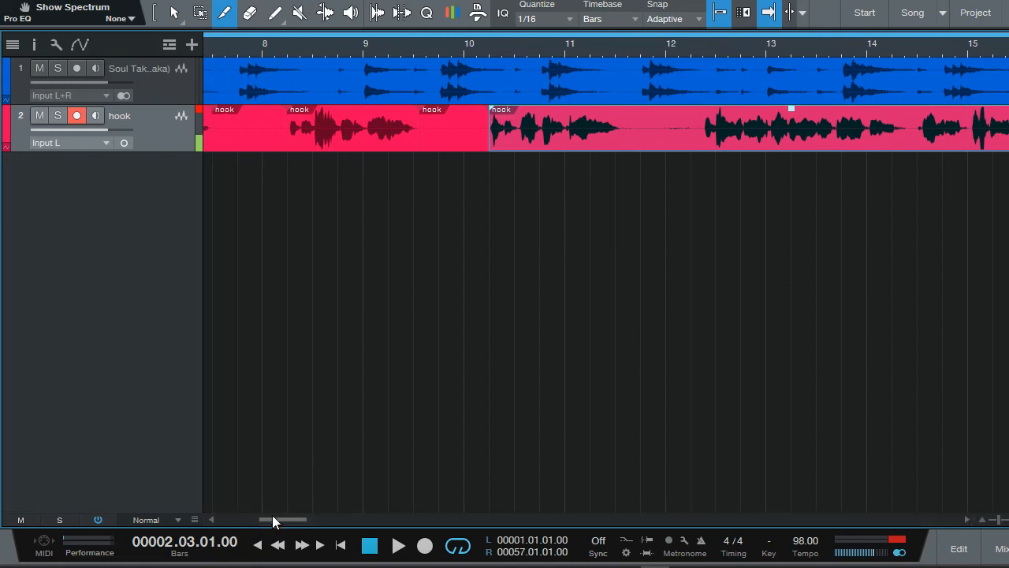
{"action": "left_click", "coordinate": [622, 137]}
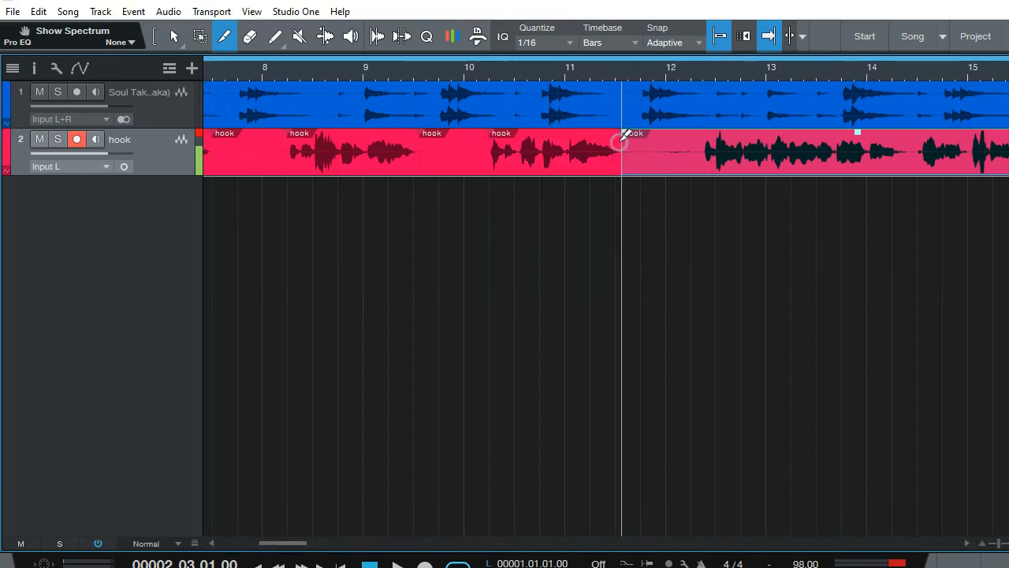
{"action": "left_click", "coordinate": [705, 145]}
{"action": "left_click", "coordinate": [839, 150]}
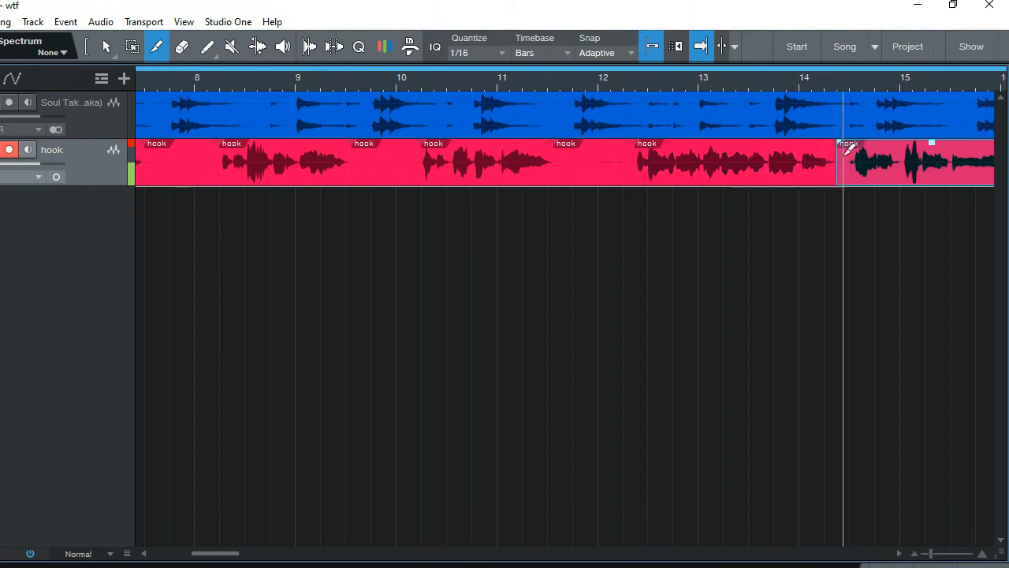
{"action": "left_click", "coordinate": [850, 158]}
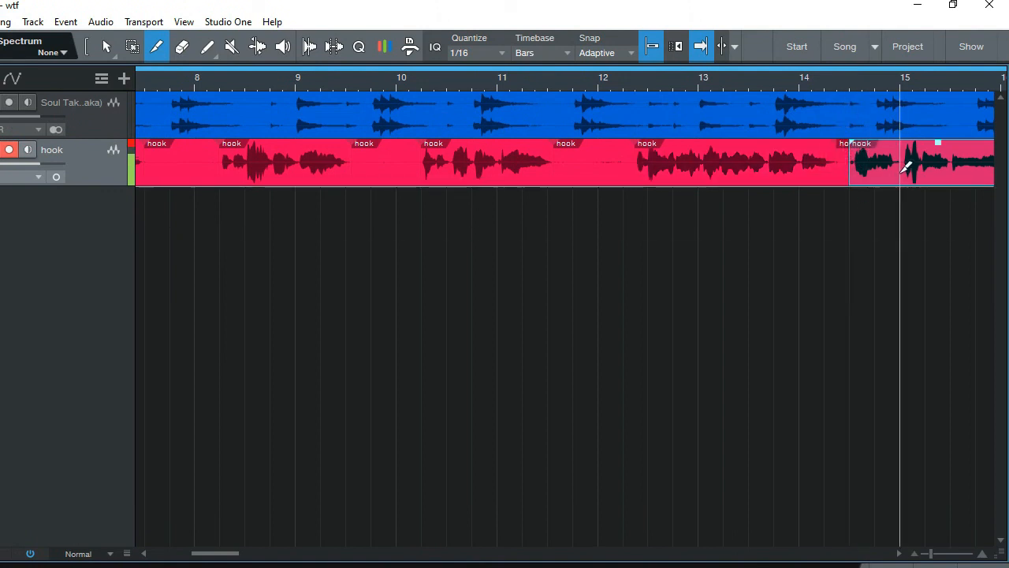
{"action": "left_click", "coordinate": [907, 167]}
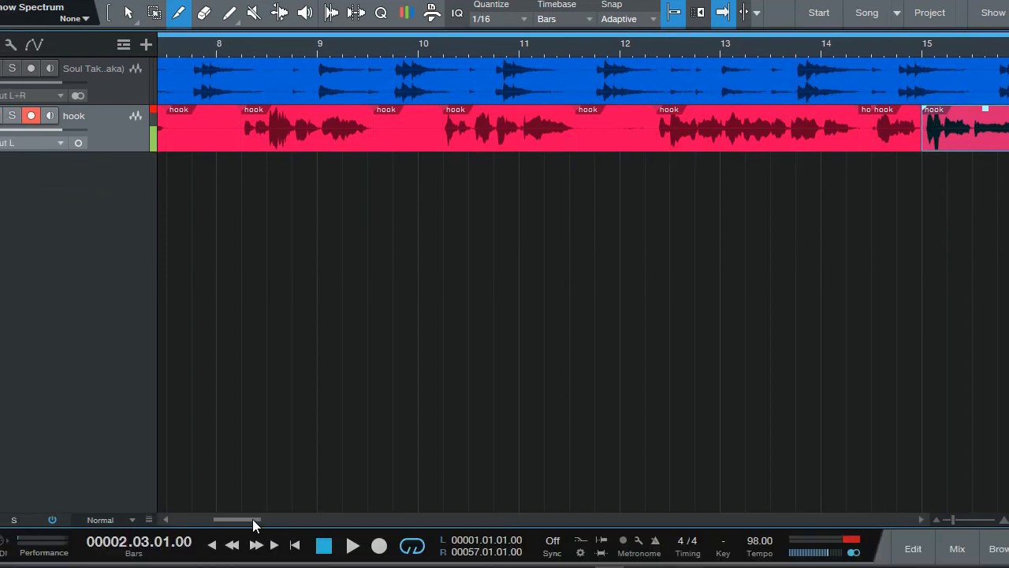
Erase the silent hook pieces after bars 7.5, 9.5 and 11.5 and the short one just before bar 14.5
{"action": "left_click_drag", "start_coordinate": [231, 553], "coordinate": [253, 522]}
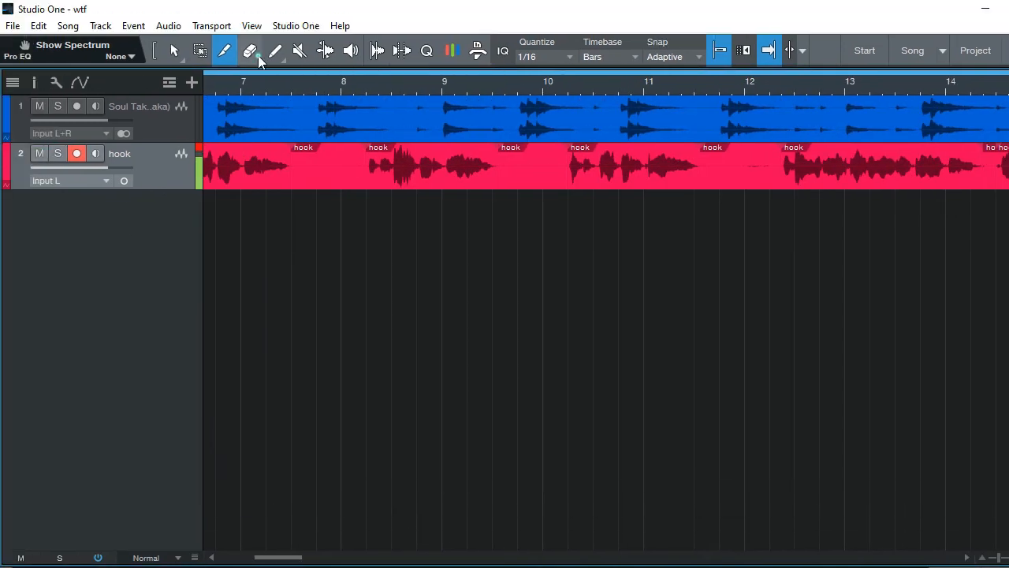
{"action": "left_click", "coordinate": [250, 13]}
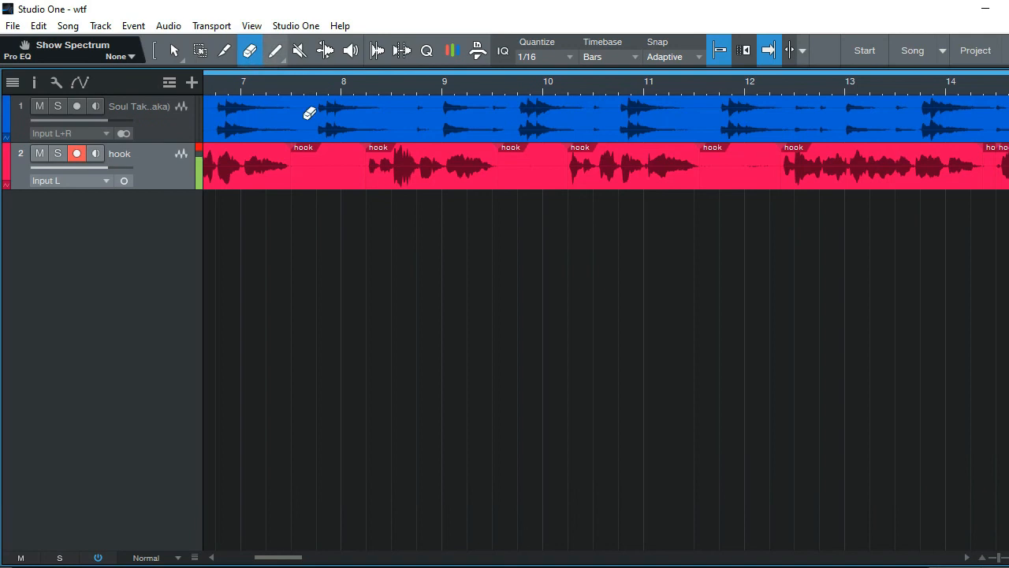
{"action": "left_click", "coordinate": [335, 171]}
{"action": "left_click", "coordinate": [536, 157]}
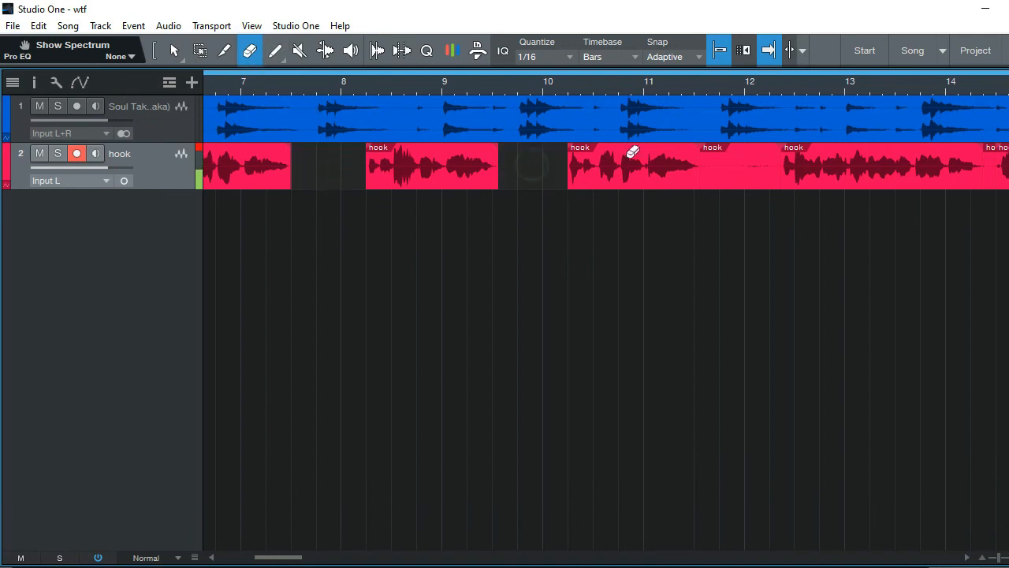
{"action": "left_click", "coordinate": [737, 154]}
{"action": "left_click", "coordinate": [987, 163]}
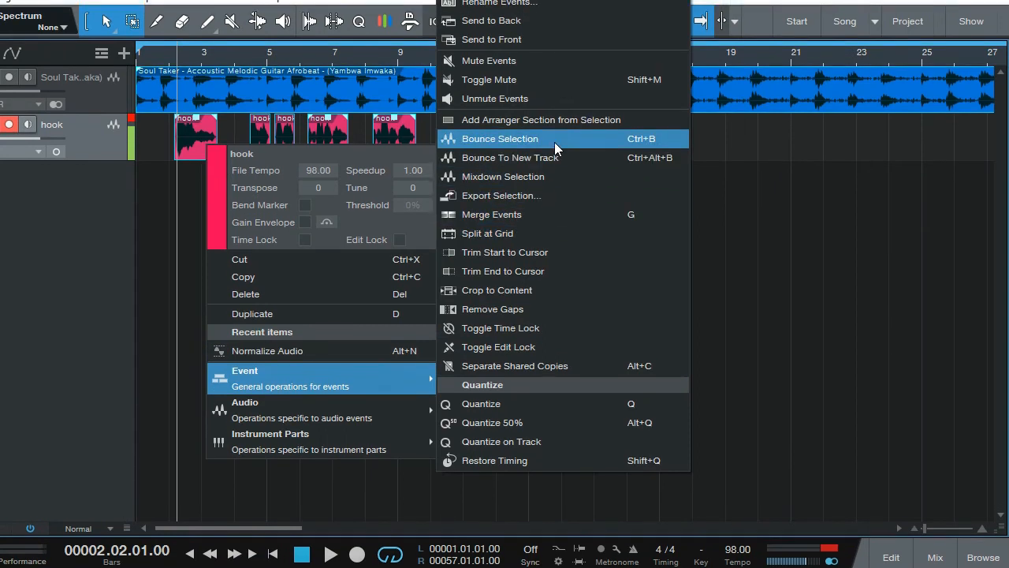
Bounce the selected hook pieces into one continuous audio clip and start playback
{"action": "left_click", "coordinate": [555, 142]}
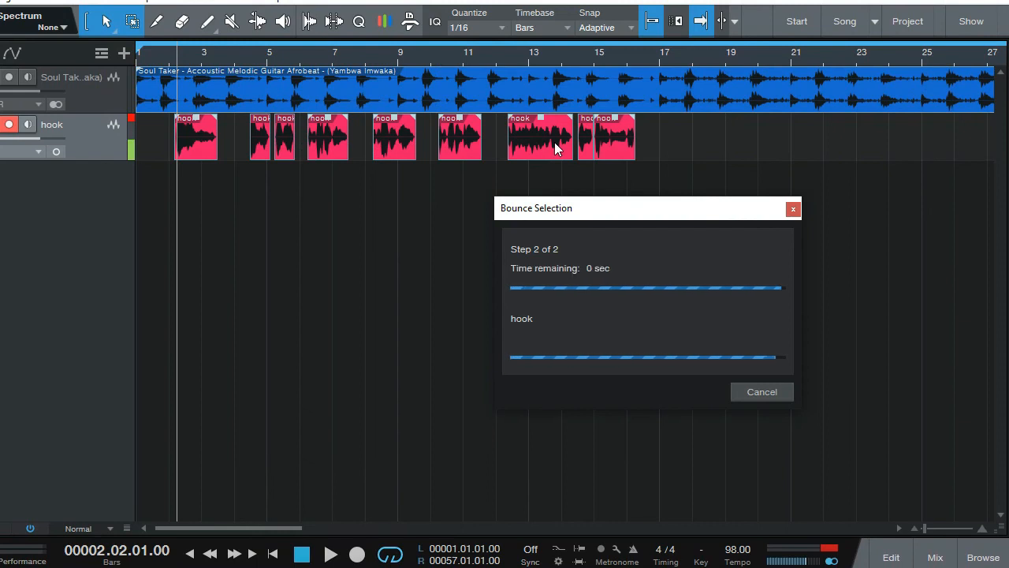
{"action": "key", "text": "space"}
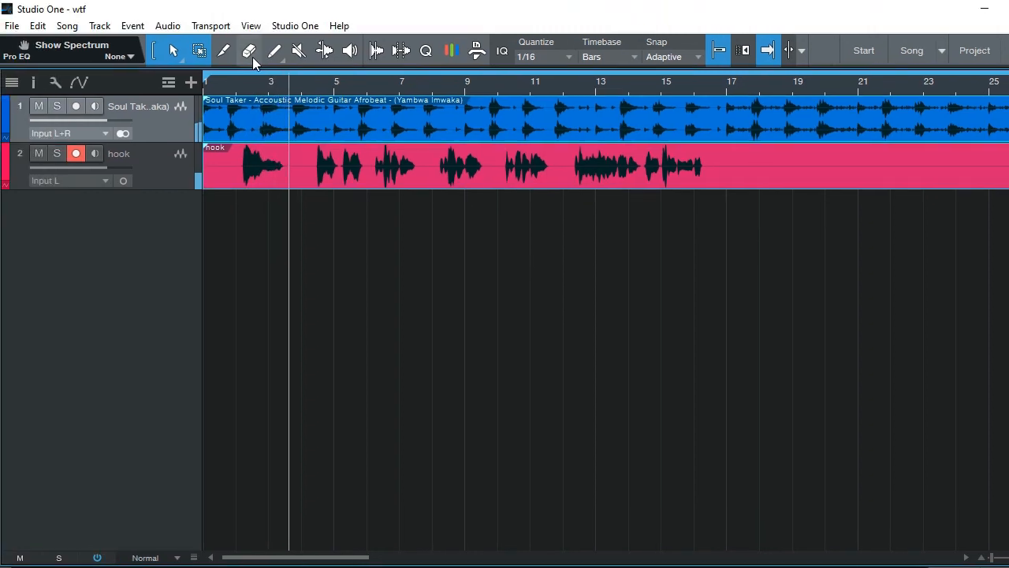
Split the bounced hook clip at bar 2 and right after its last phrase past bar 16, and erase both silent ends
{"action": "left_click", "coordinate": [227, 52]}
{"action": "left_click", "coordinate": [702, 195]}
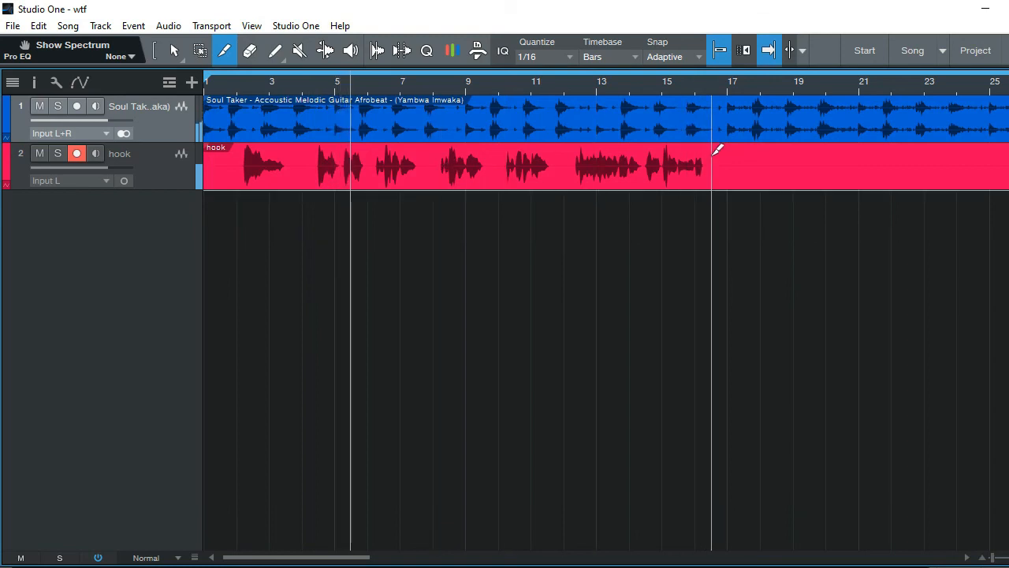
{"action": "left_click", "coordinate": [704, 156]}
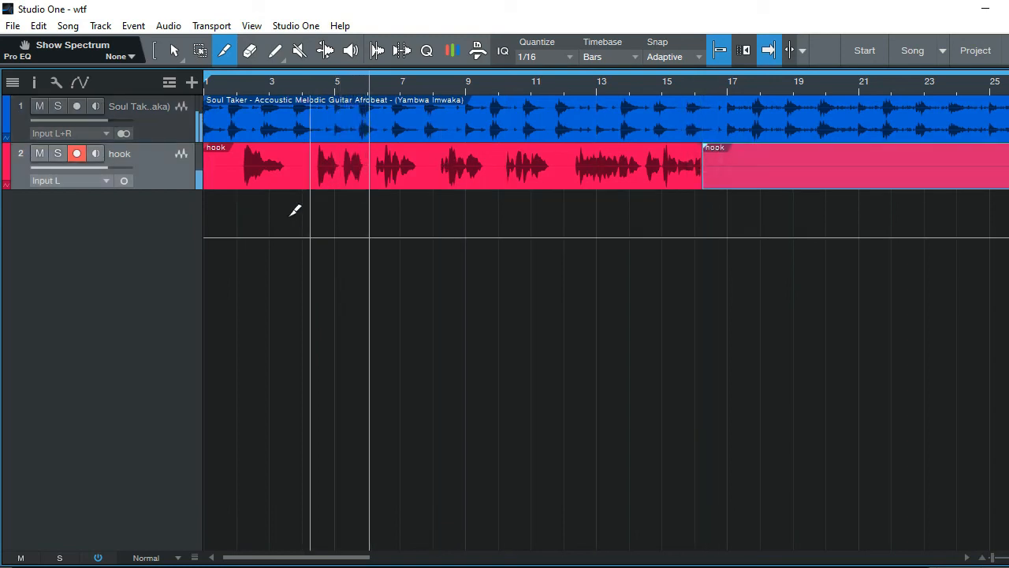
{"action": "left_click", "coordinate": [242, 167]}
{"action": "left_click", "coordinate": [249, 52]}
{"action": "left_click", "coordinate": [220, 167]}
{"action": "left_click", "coordinate": [821, 156]}
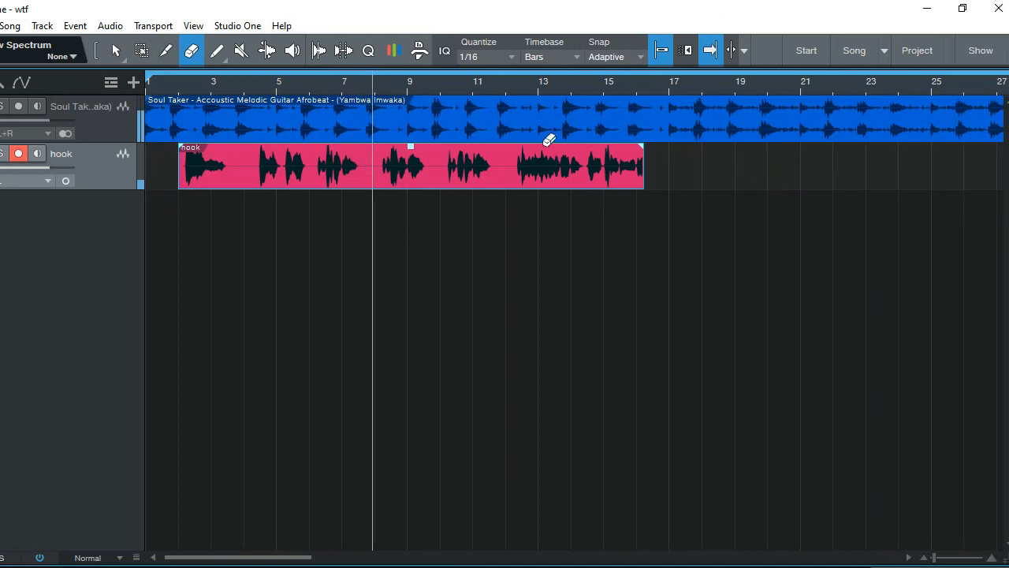
Switch back to the Arrow tool, show the mixing console and stop playback
{"action": "left_click", "coordinate": [115, 52]}
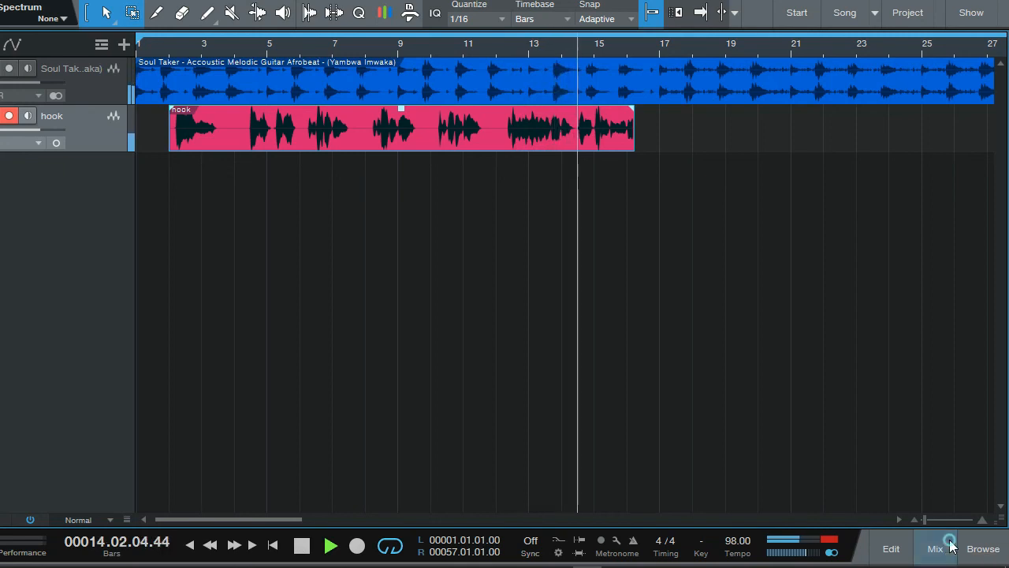
{"action": "left_click", "coordinate": [952, 546]}
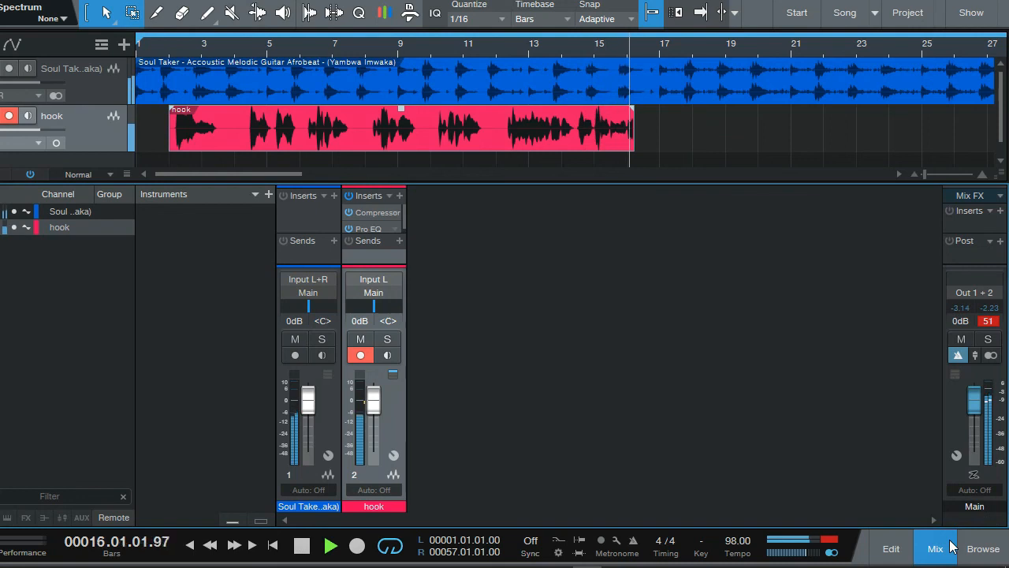
{"action": "key", "text": "space"}
{"action": "key", "text": "f"}
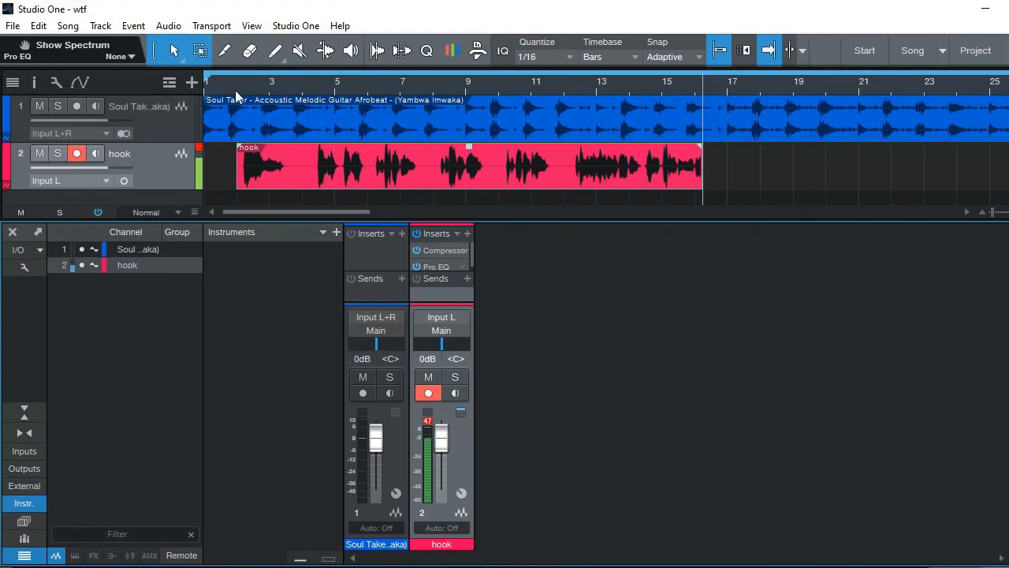
Play the song from bar 2 to hear the hook, and minimize the Studio One window
{"action": "left_click", "coordinate": [168, 52]}
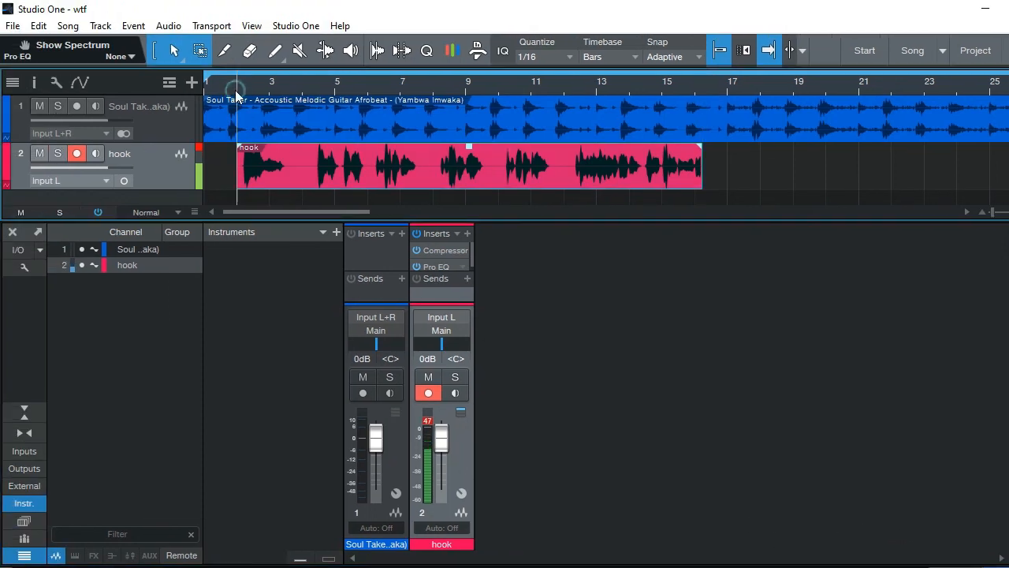
{"action": "key", "text": "space"}
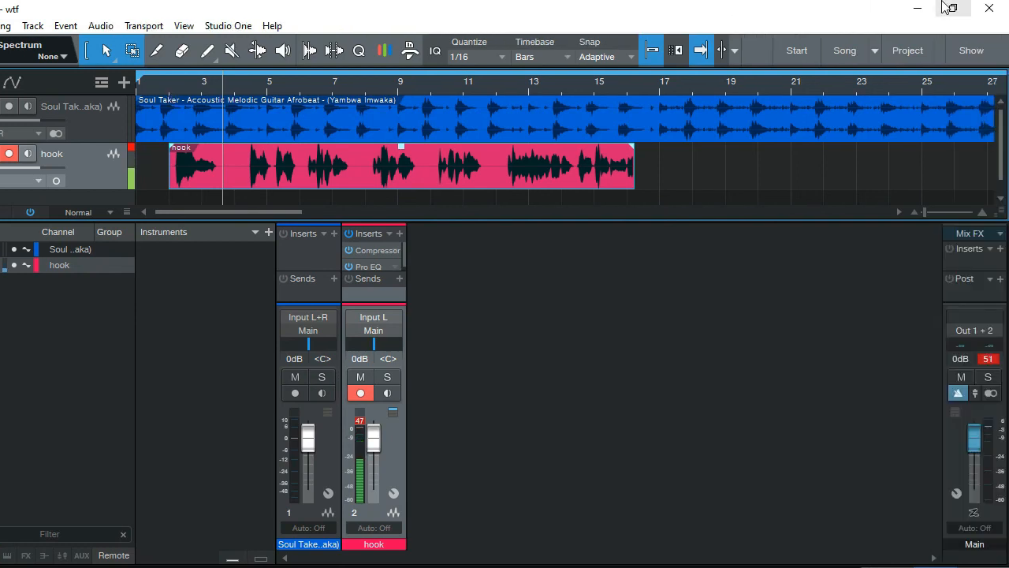
{"action": "left_click", "coordinate": [917, 9]}
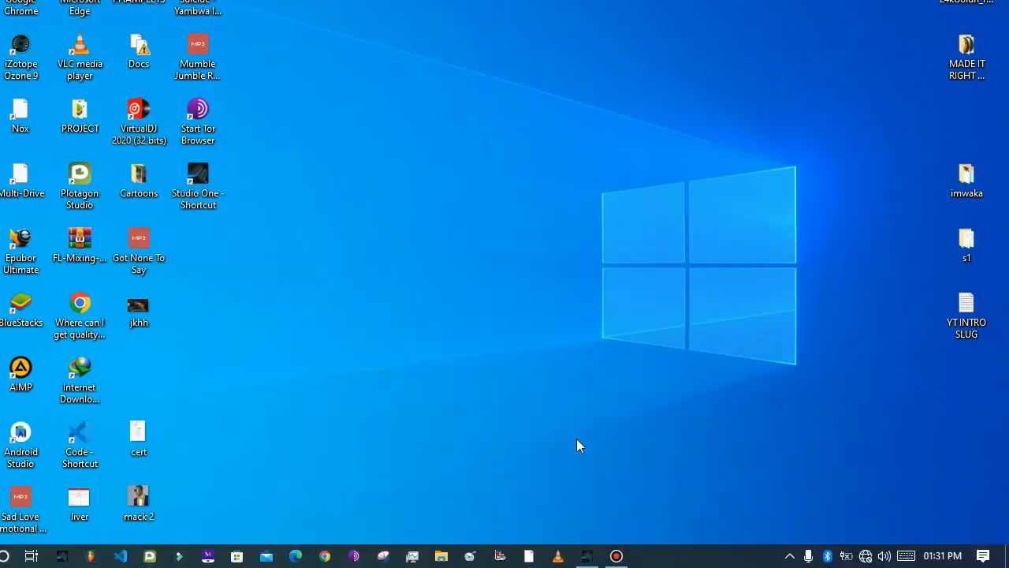